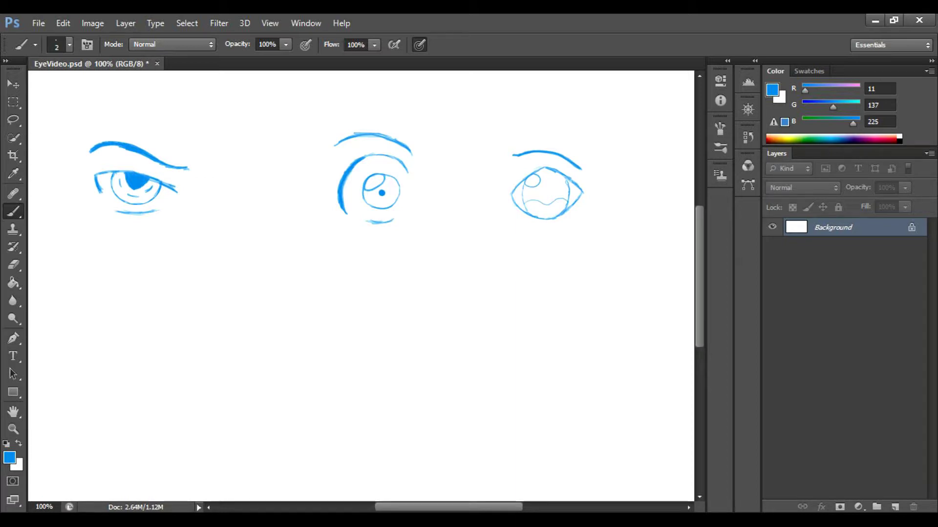
Sketch the arched upper eyelid of a new half-closed eye in the blank area below the first eye
mouse_move(689, 520)
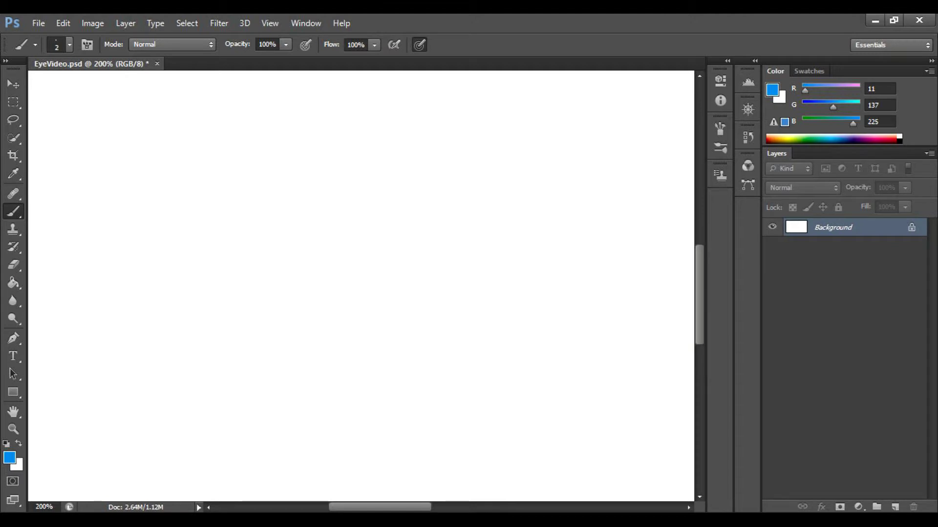
mouse_move(397, 195)
left_mouse_down()
mouse_move(319, 180)
mouse_move(283, 184)
mouse_move(344, 182)
mouse_move(395, 194)
mouse_move(331, 180)
mouse_move(285, 184)
mouse_move(414, 204)
left_mouse_up()
mouse_move(285, 184)
left_mouse_down()
mouse_move(269, 191)
mouse_move(270, 210)
mouse_move(288, 224)
left_mouse_up()
key("ctrl+alt+z")
key("ctrl+alt+z")
key("ctrl+alt+z")
key("ctrl+alt+z")
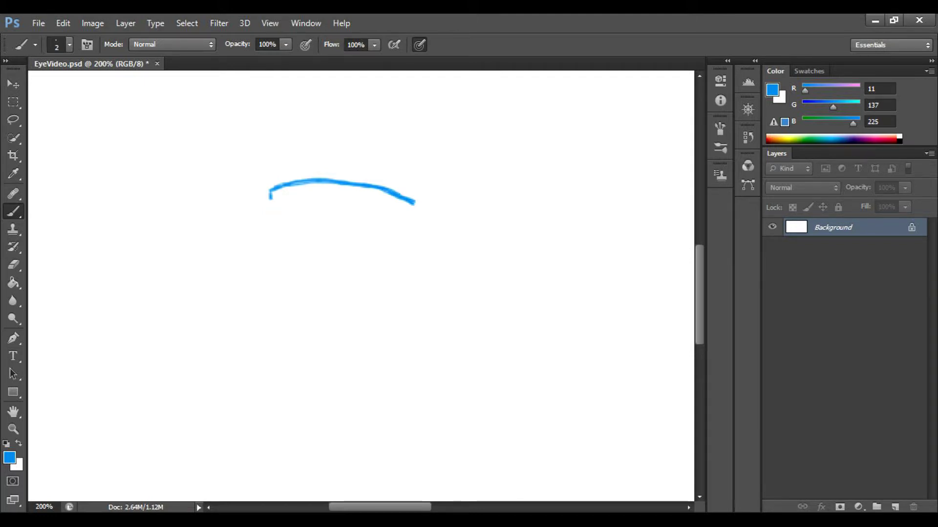
Draw the curved inner corner of the eye and a short, separate lower lid line beneath the upper lid
mouse_move(271, 192)
left_mouse_down()
mouse_move(282, 217)
mouse_move(299, 223)
left_mouse_up()
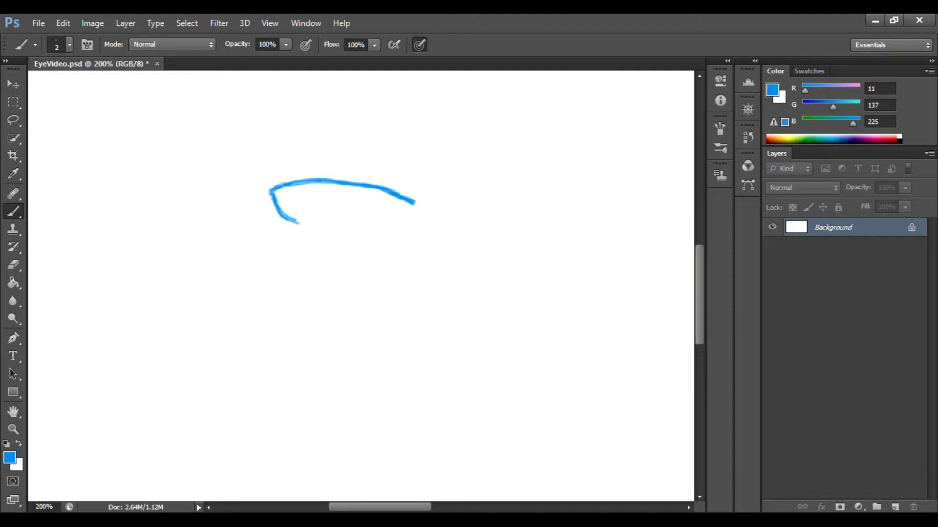
left_click_drag(330, 229, 365, 228)
key("ctrl+alt+z")
key("ctrl+alt+z")
key("ctrl+alt+z")
key("ctrl+alt+z")
key("ctrl+alt+z")
key("ctrl+alt+z")
mouse_move(270, 194)
left_mouse_down()
mouse_move(275, 218)
mouse_move(297, 225)
mouse_move(371, 226)
mouse_move(330, 232)
left_mouse_up()
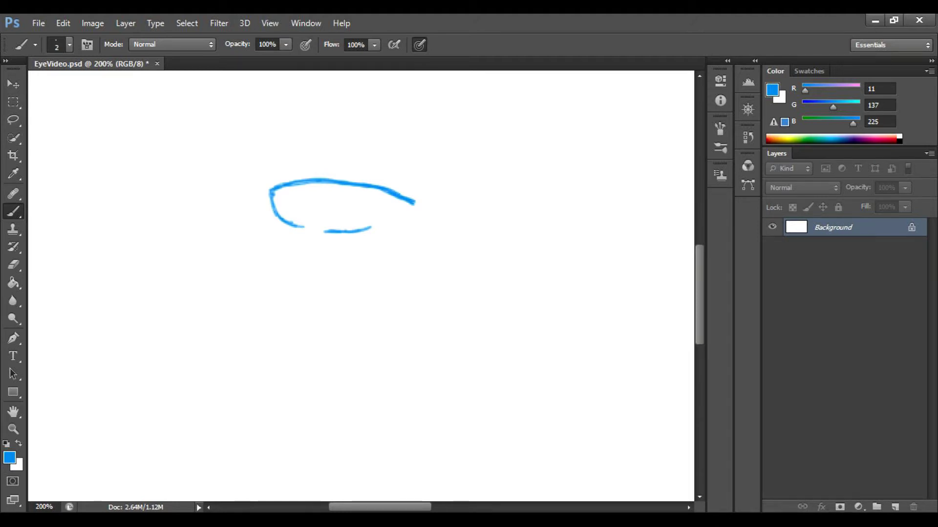
Draw the half-covered iris under the upper lid by tracing a circular selection, and clear the selection
left_click(13, 102)
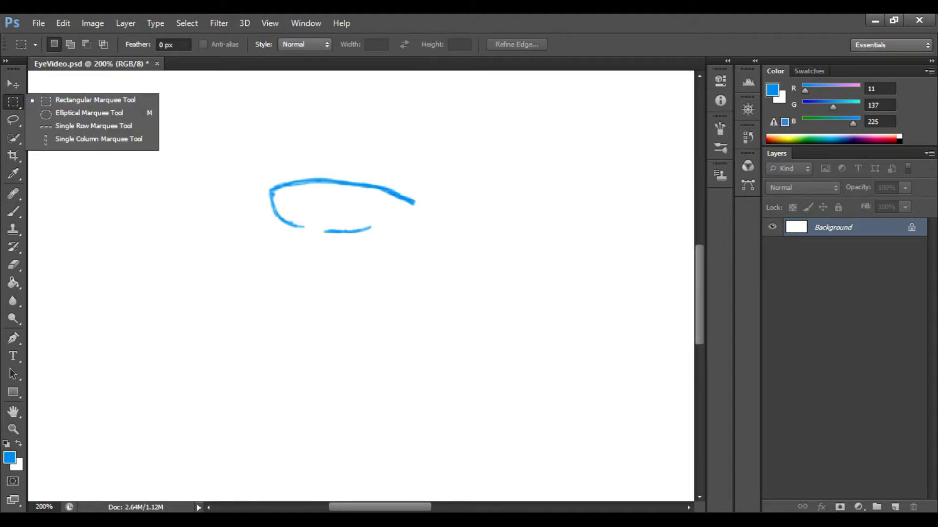
left_click(83, 112)
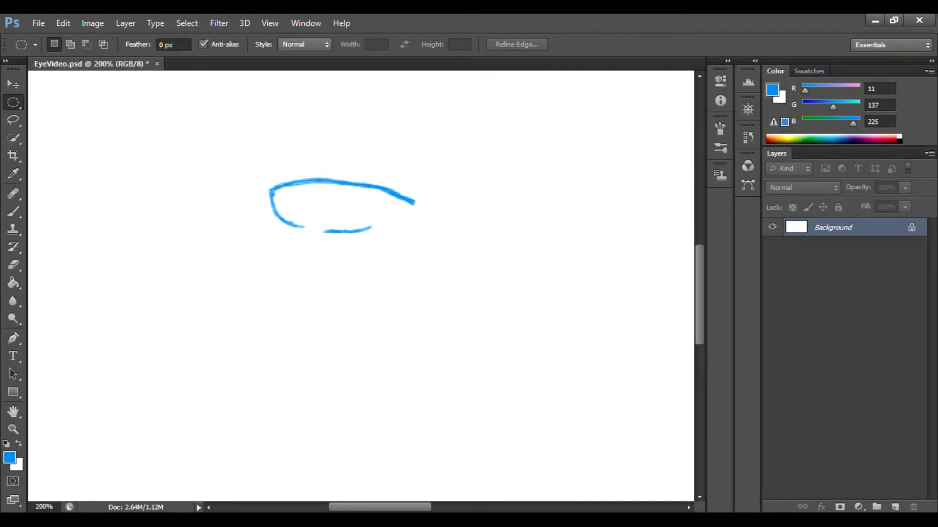
mouse_move(337, 175)
left_mouse_down()
mouse_move(386, 207)
mouse_move(383, 238)
left_mouse_up()
left_click_drag(355, 204, 351, 183)
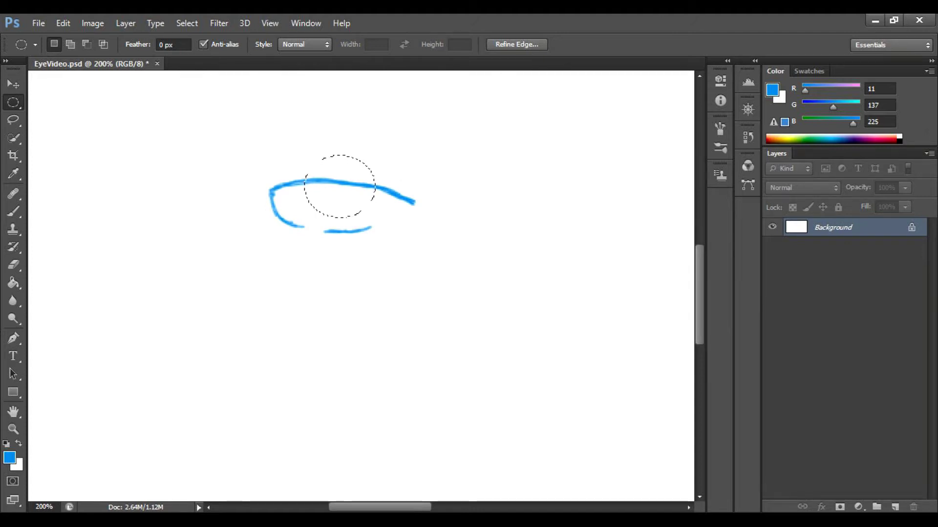
key("s")
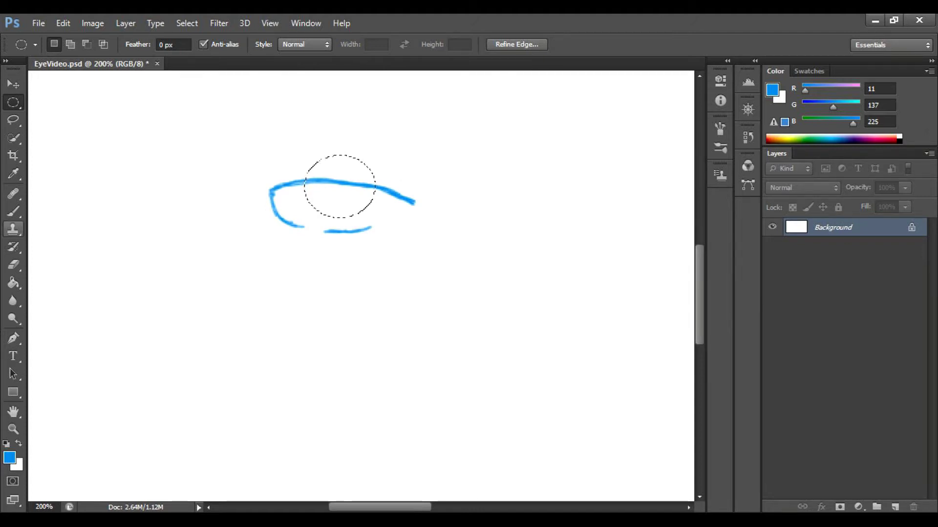
key("b")
mouse_move(307, 184)
left_mouse_down()
mouse_move(311, 206)
mouse_move(347, 218)
mouse_move(369, 205)
mouse_move(374, 188)
left_mouse_up()
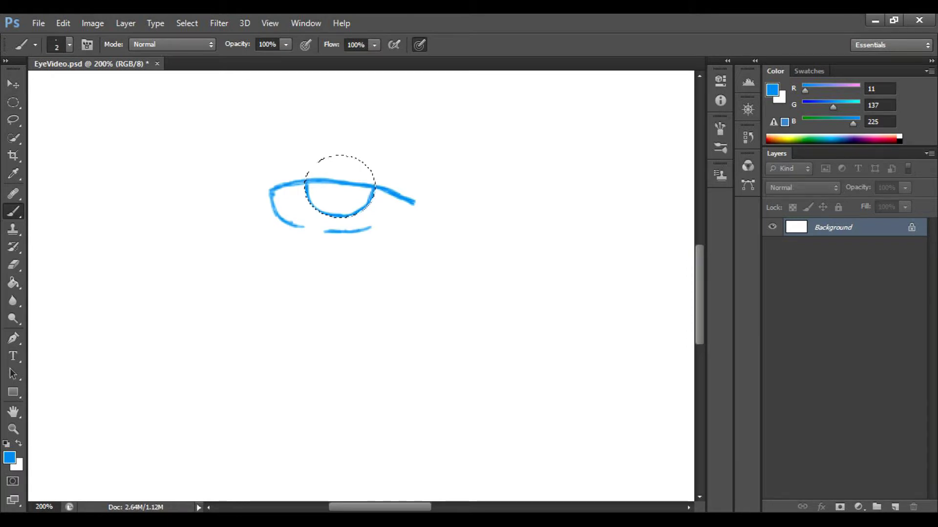
key("ctrl+d")
Redraw the inner corner of the eye as a shorter, thicker line with a small tear-duct stroke
scroll(341, 201, "down", 1)
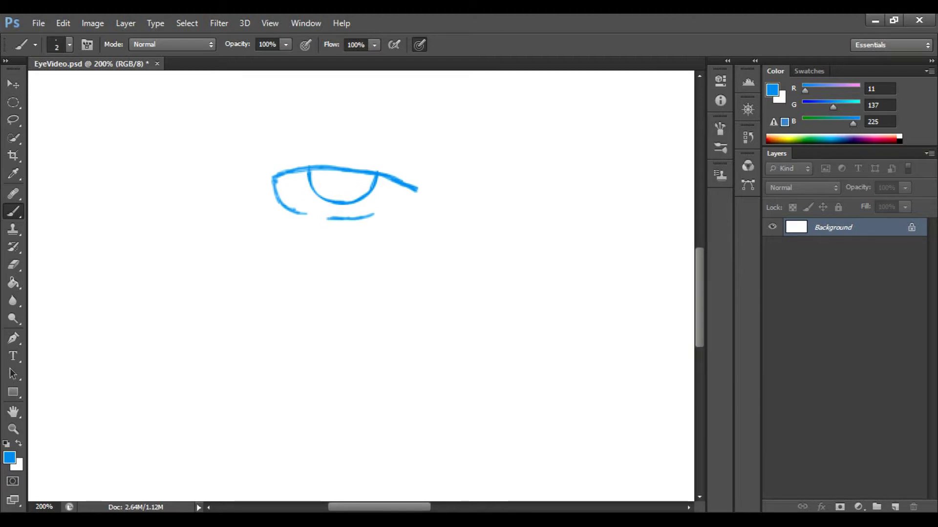
mouse_move(275, 180)
left_mouse_down()
mouse_move(283, 203)
mouse_move(271, 179)
left_mouse_up()
key("ctrl+z")
key("ctrl+z")
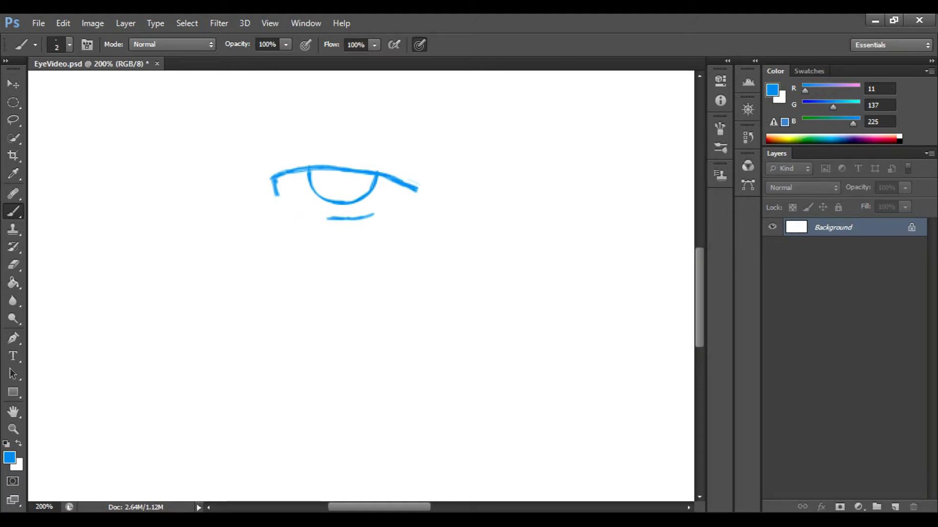
mouse_move(277, 194)
left_mouse_down()
mouse_move(300, 209)
mouse_move(362, 220)
left_mouse_up()
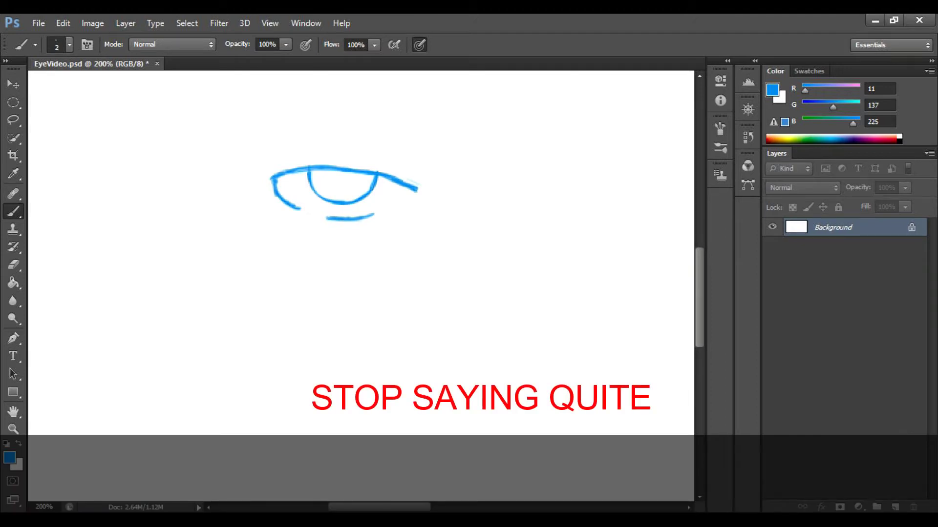
left_click_drag(277, 184, 302, 208)
Fill in a half-round pupil under the upper lid and add curved accent lines inside the iris
key("ctrl+plus")
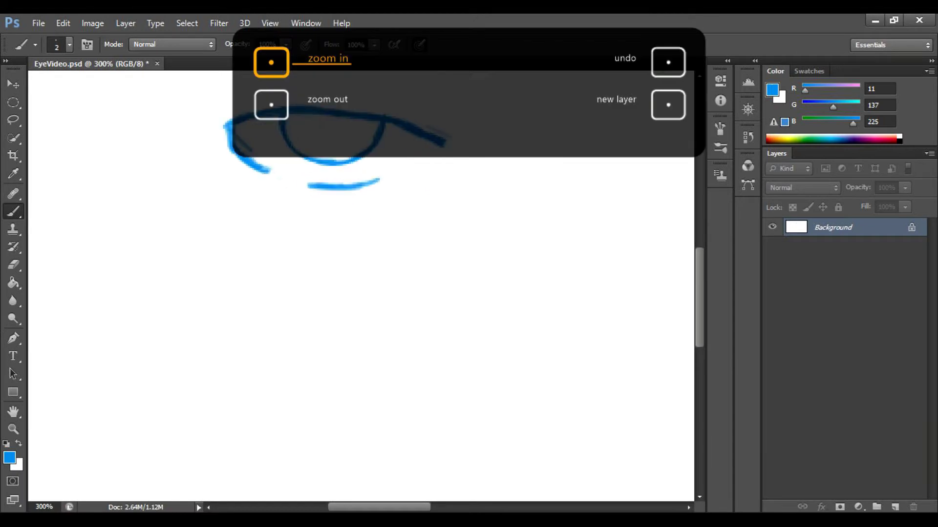
scroll(337, 176, "up", 3)
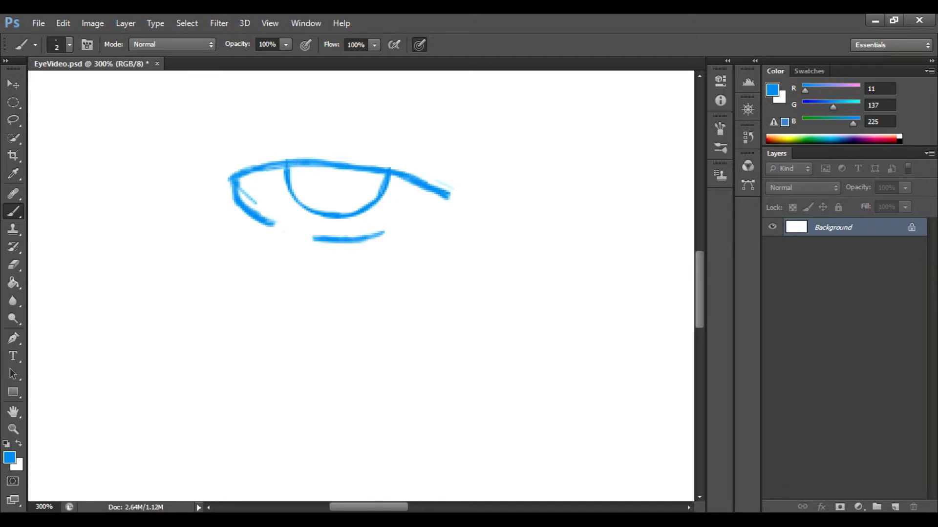
left_click_drag(339, 168, 339, 187)
key("ctrl+minus")
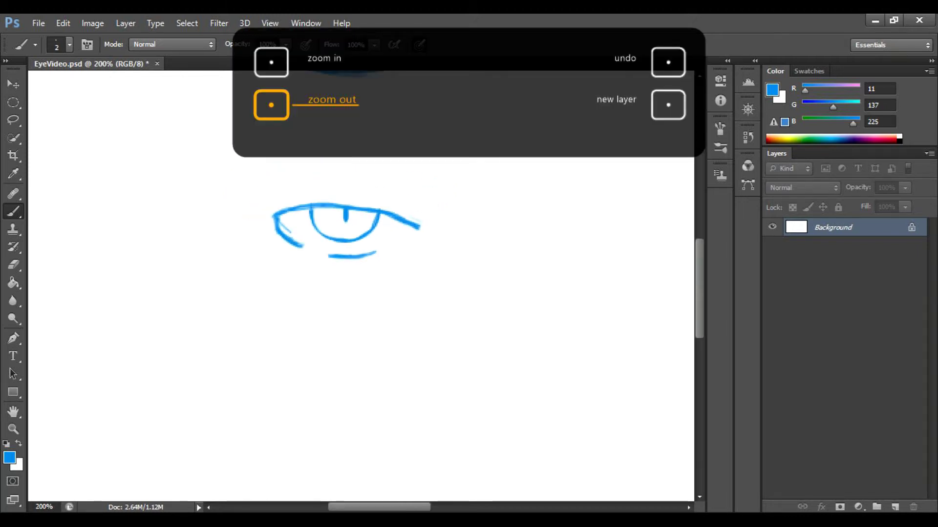
key("ctrl+plus")
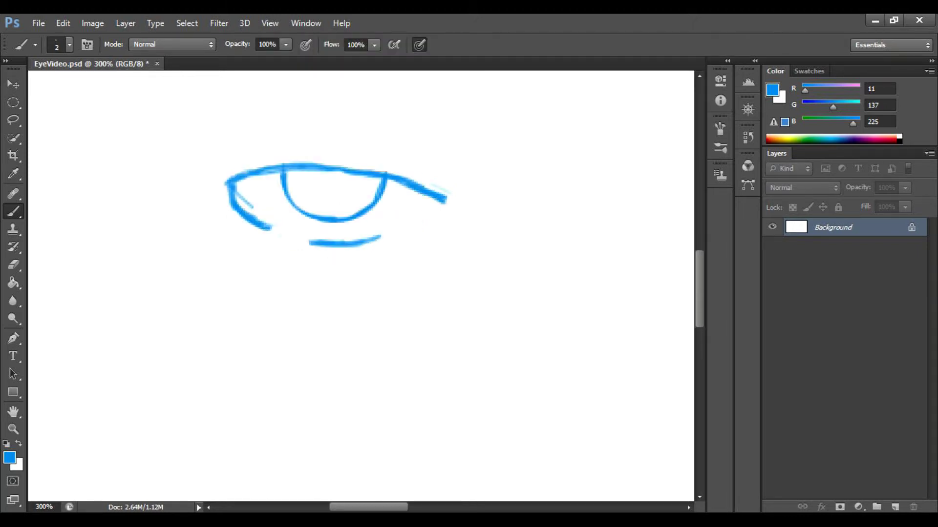
mouse_move(322, 172)
left_mouse_down()
mouse_move(329, 193)
mouse_move(348, 186)
mouse_move(333, 194)
mouse_move(336, 170)
mouse_move(339, 191)
mouse_move(344, 175)
left_mouse_up()
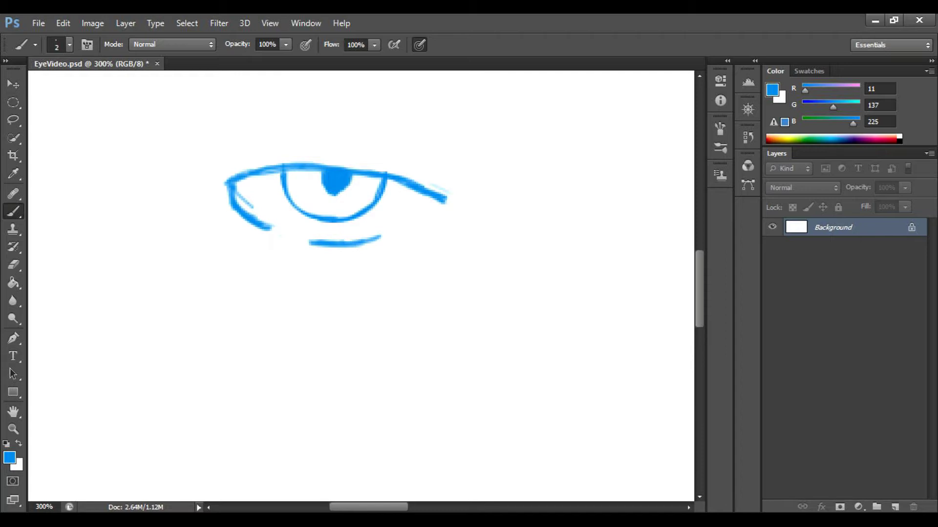
mouse_move(322, 171)
left_mouse_down()
mouse_move(325, 189)
mouse_move(347, 189)
mouse_move(358, 173)
mouse_move(340, 194)
mouse_move(319, 181)
mouse_move(327, 193)
left_mouse_up()
mouse_move(296, 183)
left_mouse_down()
mouse_move(310, 198)
mouse_move(296, 183)
mouse_move(352, 205)
mouse_move(367, 193)
mouse_move(338, 202)
left_mouse_up()
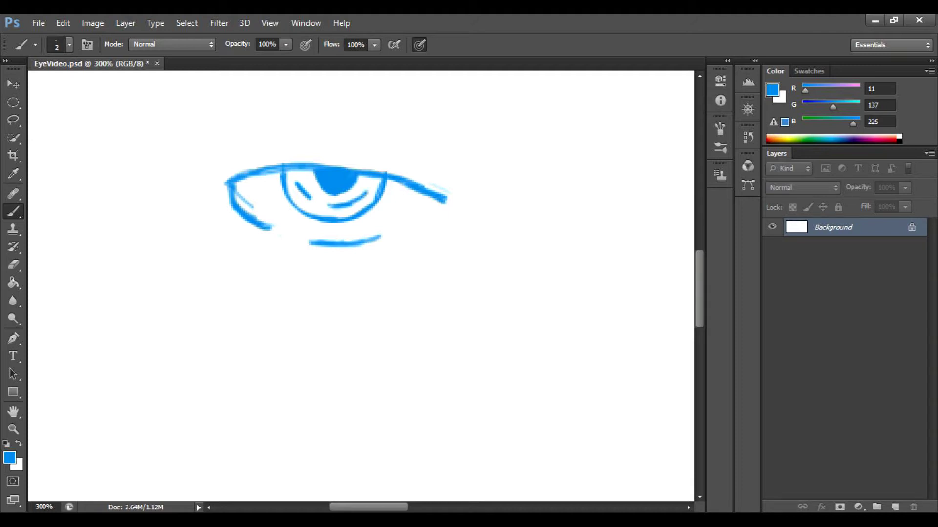
Draw a curved eyebrow above the half-closed eye that dips and flattens toward its outer end
mouse_move(291, 176)
left_mouse_down()
mouse_move(316, 204)
mouse_move(296, 273)
left_mouse_up()
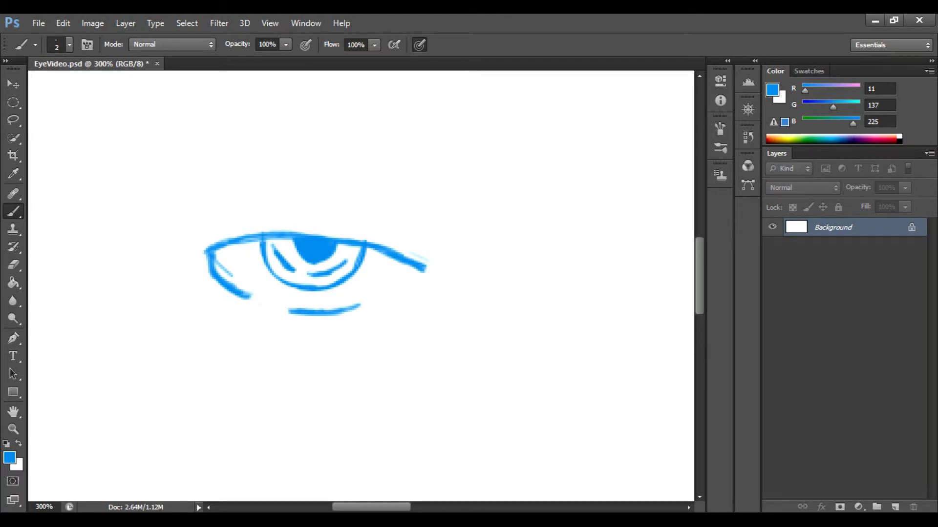
mouse_move(420, 209)
left_mouse_down()
mouse_move(377, 207)
mouse_move(346, 186)
left_mouse_up()
mouse_move(382, 211)
left_mouse_down()
mouse_move(311, 160)
mouse_move(208, 152)
mouse_move(297, 156)
left_mouse_up()
mouse_move(219, 156)
left_mouse_down()
mouse_move(310, 159)
mouse_move(345, 181)
left_mouse_up()
mouse_move(213, 156)
left_mouse_down()
mouse_move(276, 154)
mouse_move(326, 177)
left_mouse_up()
mouse_move(240, 160)
left_mouse_down()
mouse_move(280, 155)
mouse_move(350, 189)
left_mouse_up()
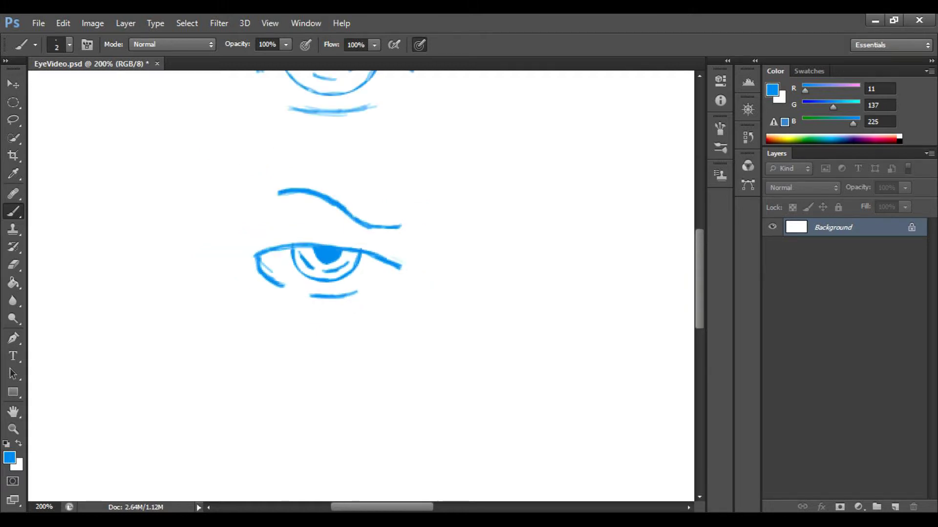
mouse_move(280, 192)
left_mouse_down()
mouse_move(262, 201)
mouse_move(311, 193)
left_mouse_up()
Lasso the eyebrow, scale it to 98.51% width and 92.45% height, shift it slightly closer to the eye, and deselect
left_click(13, 119)
mouse_move(400, 200)
left_mouse_down()
mouse_move(384, 239)
mouse_move(267, 225)
mouse_move(327, 172)
mouse_move(398, 201)
left_mouse_up()
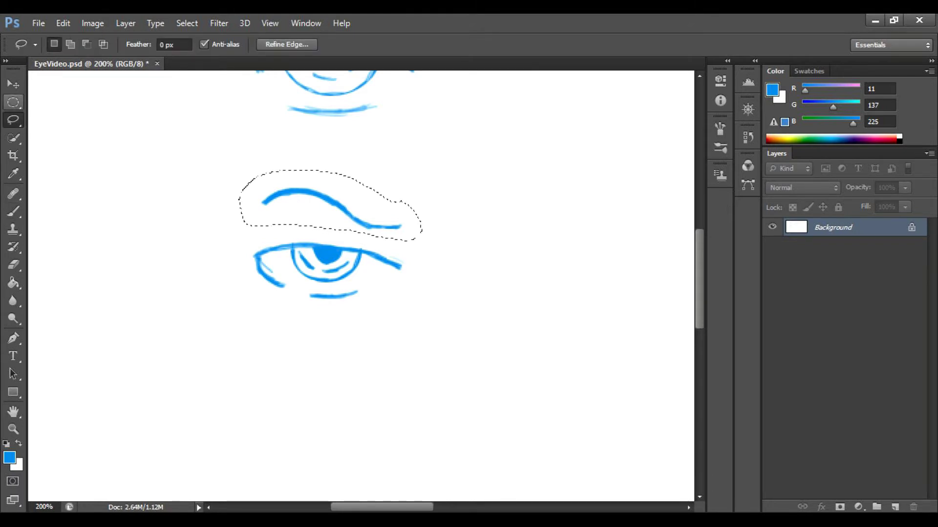
left_click(13, 84)
left_click_drag(331, 169, 330, 179)
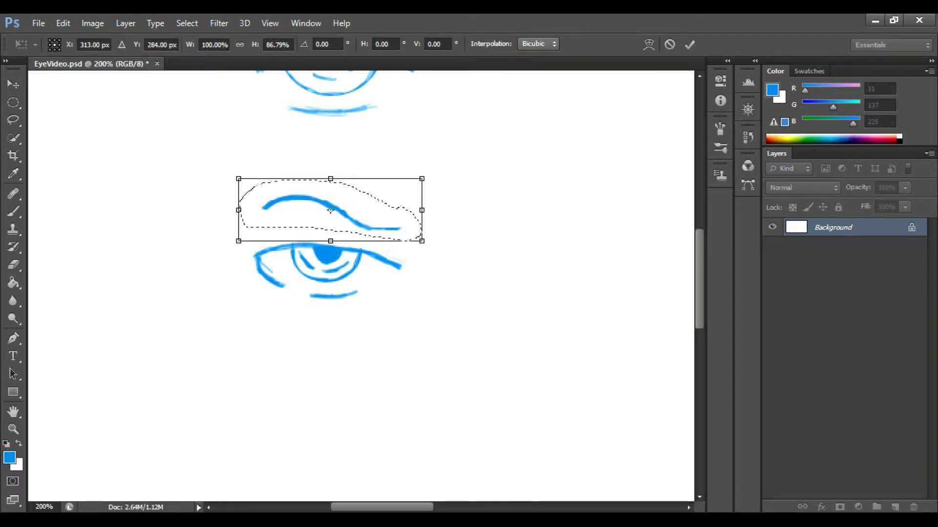
left_click_drag(421, 212, 419, 208)
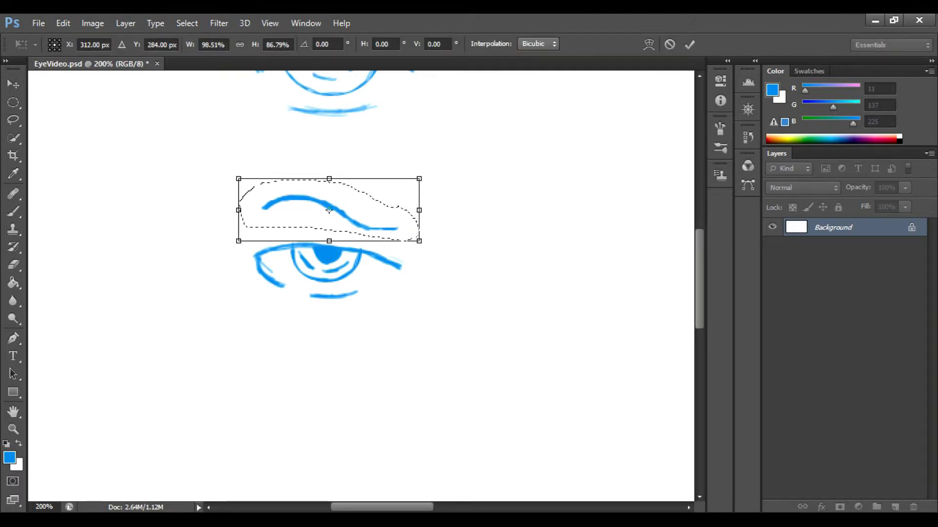
left_click_drag(330, 178, 329, 174)
left_click_drag(328, 209, 332, 211)
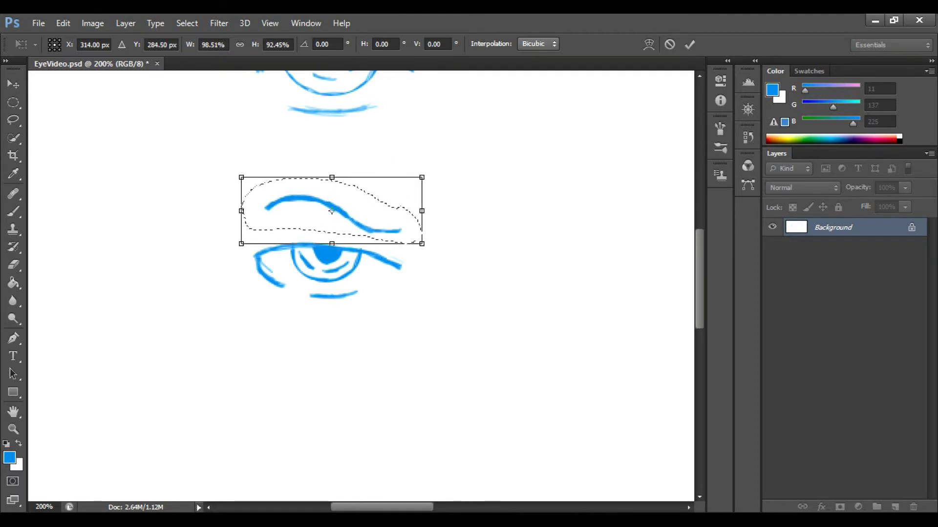
key("b")
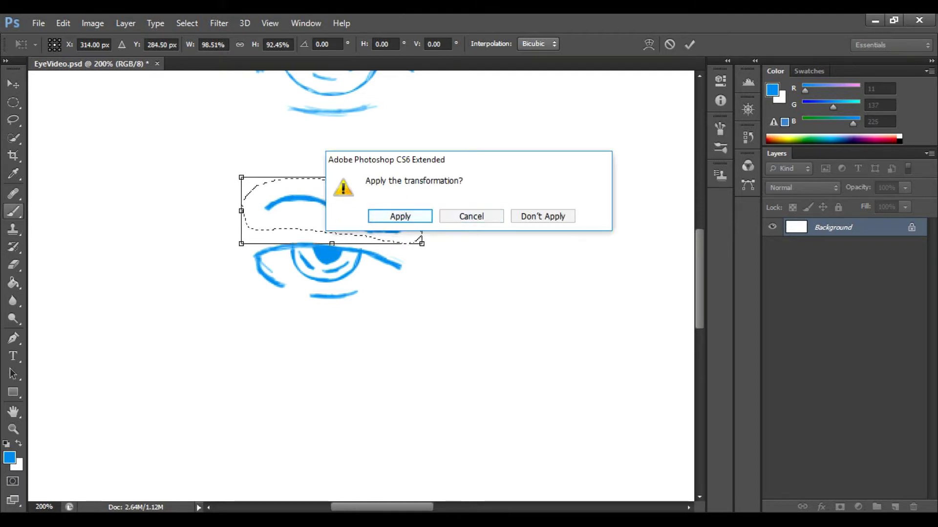
key("Return")
key("ctrl+d")
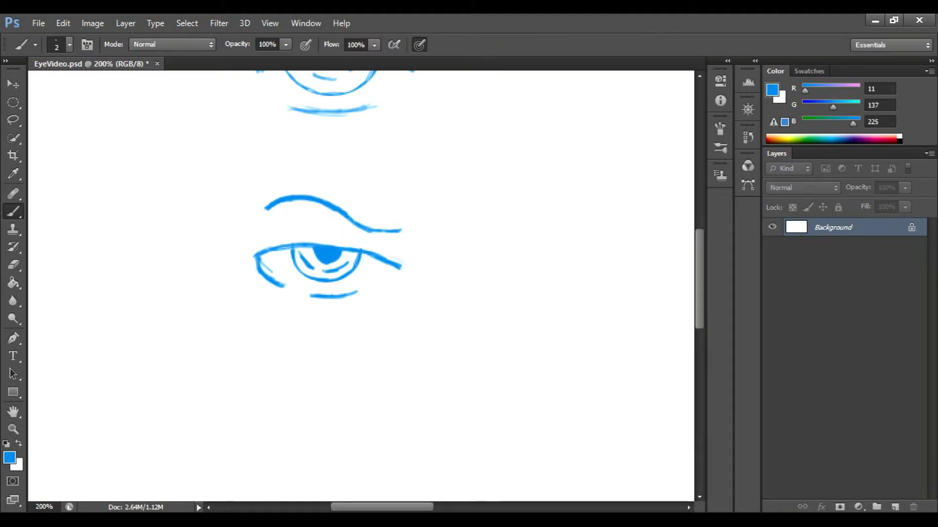
Below the wide-open eye, sketch a new round eye's open upper lid arc and short, separate lower lid line
key("ctrl+minus")
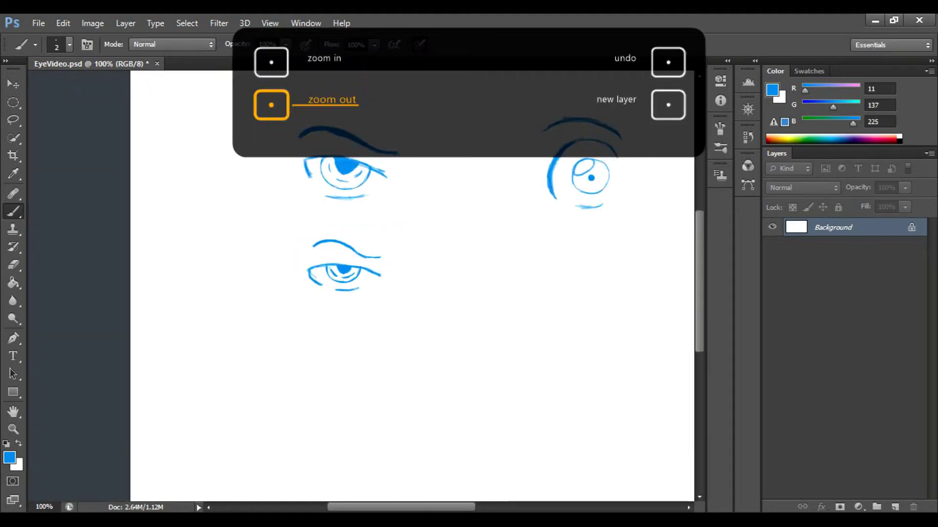
key("ctrl+plus")
key("ctrl+plus")
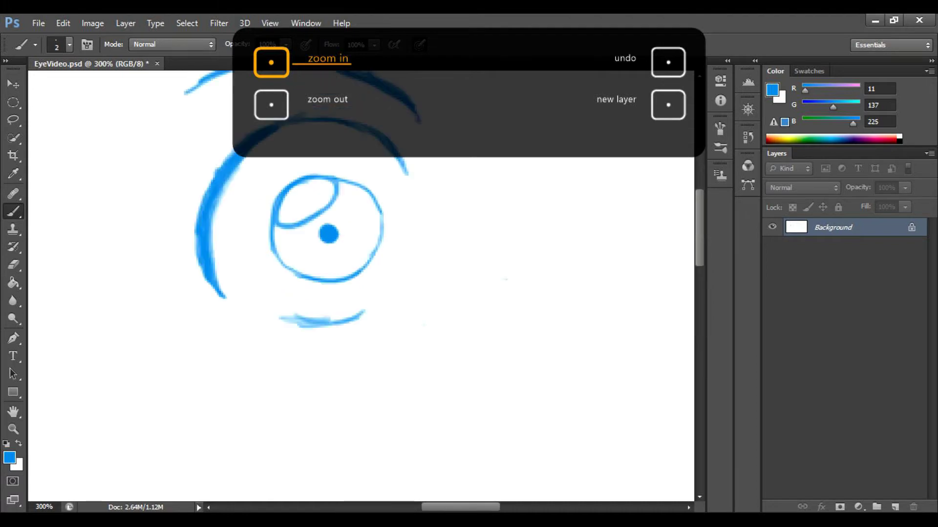
left_click_drag(329, 233, 359, 278)
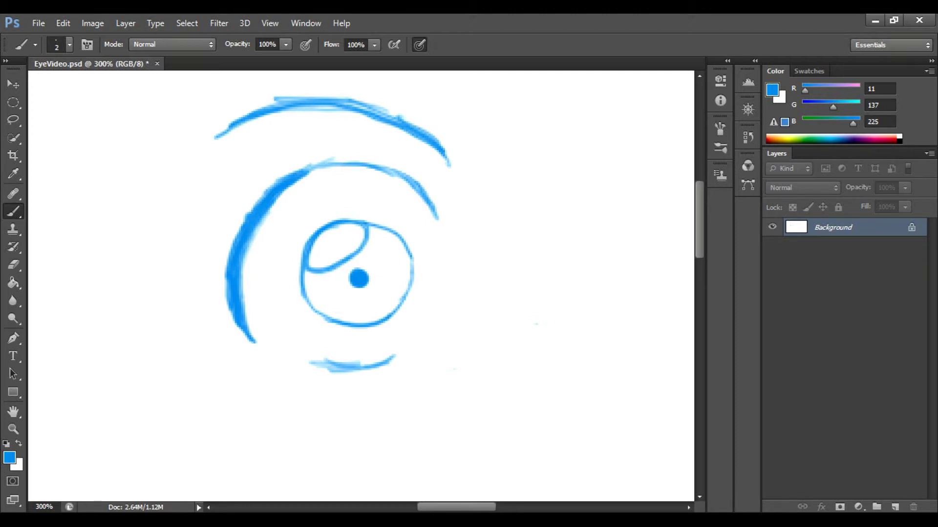
scroll(361, 286, "down", 10)
scroll(361, 286, "down", 1)
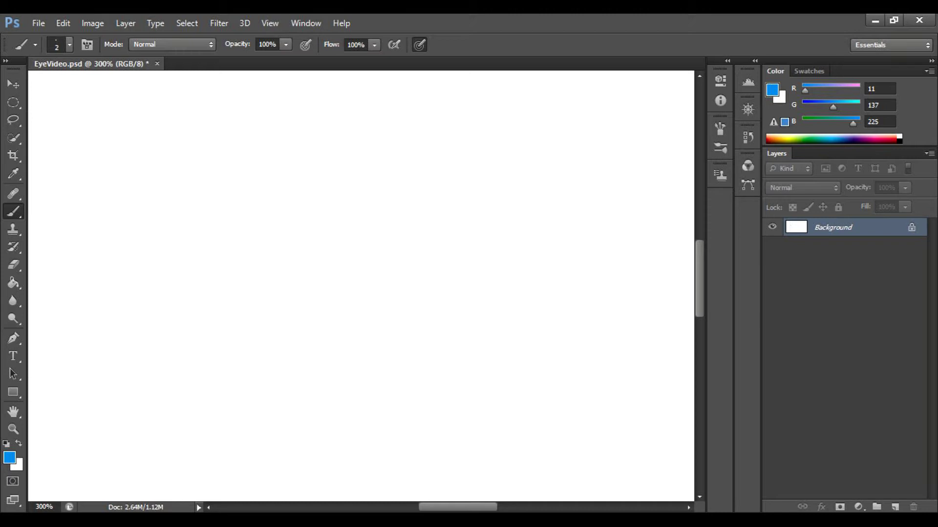
mouse_move(388, 140)
left_mouse_down()
mouse_move(328, 145)
mouse_move(283, 180)
mouse_move(267, 217)
mouse_move(277, 286)
mouse_move(342, 321)
mouse_move(293, 302)
mouse_move(272, 278)
mouse_move(270, 194)
mouse_move(395, 146)
mouse_move(406, 156)
mouse_move(368, 142)
mouse_move(418, 162)
mouse_move(362, 147)
mouse_move(299, 160)
mouse_move(272, 234)
left_mouse_up()
left_click_drag(332, 320, 349, 321)
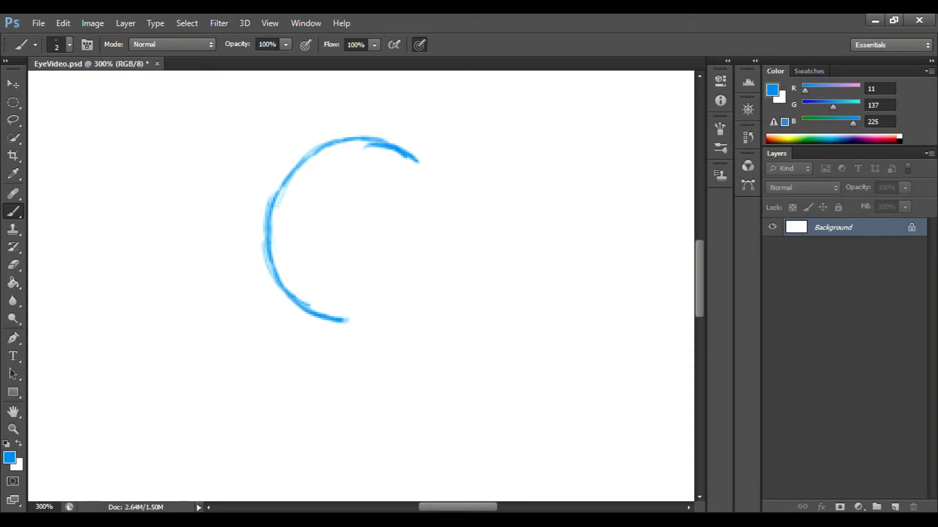
key("ctrl+alt+z")
key("ctrl+alt+z")
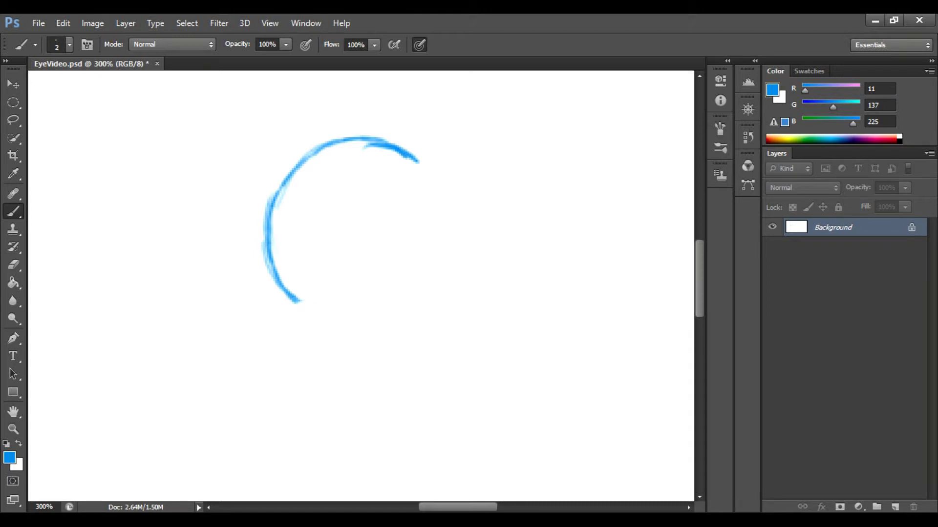
left_click_drag(321, 311, 391, 309)
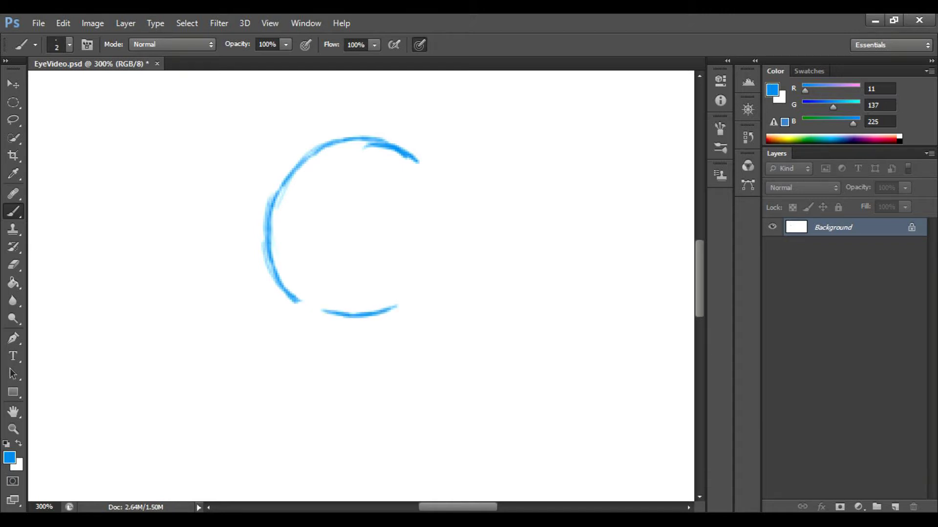
Draw a small round iris inside the new wide-open eye, with a curved highlight along its upper inner edge
mouse_move(373, 187)
left_mouse_down()
mouse_move(322, 203)
mouse_move(335, 246)
mouse_move(387, 239)
mouse_move(381, 194)
mouse_move(332, 192)
mouse_move(341, 246)
mouse_move(389, 237)
mouse_move(396, 210)
mouse_move(349, 186)
mouse_move(321, 215)
mouse_move(334, 246)
mouse_move(366, 250)
left_mouse_up()
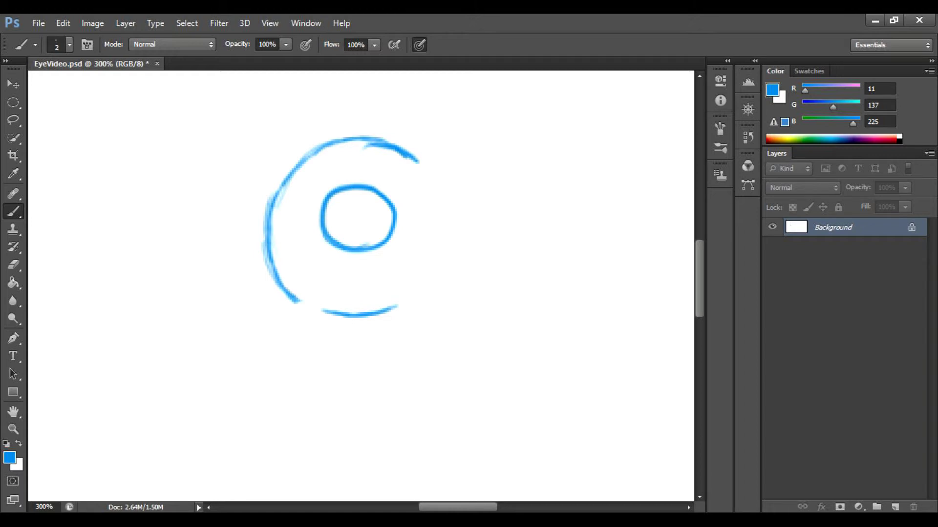
mouse_move(325, 221)
left_mouse_down()
mouse_move(344, 217)
mouse_move(359, 196)
mouse_move(338, 188)
mouse_move(322, 204)
mouse_move(337, 220)
mouse_move(357, 204)
mouse_move(351, 191)
left_mouse_up()
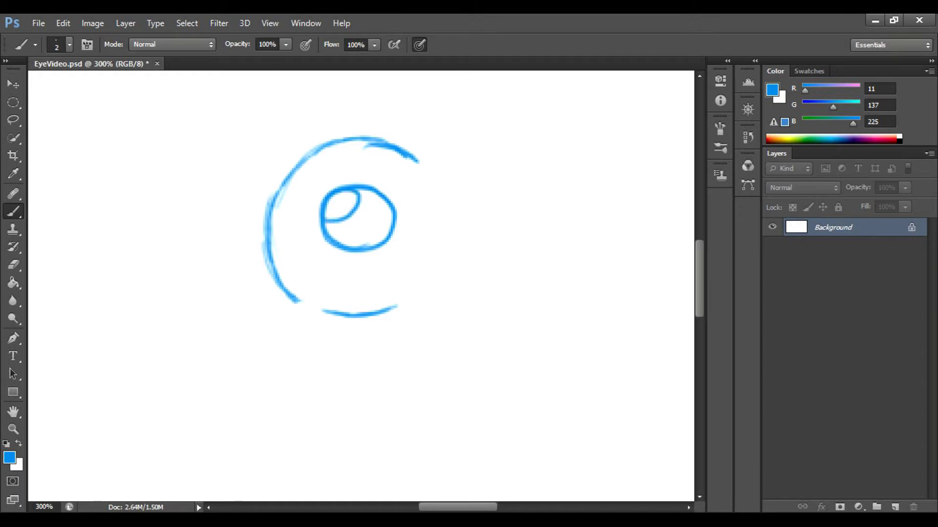
Add a small solid pupil dot in the round eye's iris and thicken the outer side of the upper lid arc
left_click_drag(358, 223, 358, 224)
mouse_move(337, 144)
left_mouse_down()
mouse_move(299, 161)
mouse_move(266, 208)
mouse_move(270, 273)
mouse_move(293, 303)
mouse_move(264, 256)
mouse_move(275, 282)
mouse_move(263, 226)
mouse_move(269, 199)
left_mouse_up()
mouse_move(295, 303)
left_mouse_down()
mouse_move(276, 292)
mouse_move(262, 243)
mouse_move(281, 297)
left_mouse_up()
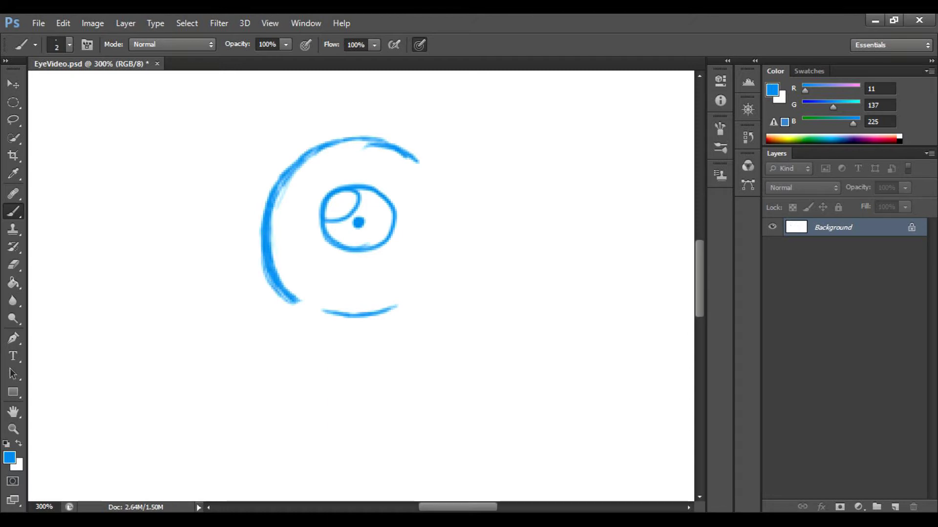
Lasso the round eye's iris, scale it to 107.27% width and 116.95% height, center it lower within the lids, and deselect
left_click(13, 119)
mouse_move(367, 163)
left_mouse_down()
mouse_move(385, 278)
mouse_move(316, 182)
mouse_move(369, 163)
left_mouse_up()
key("v")
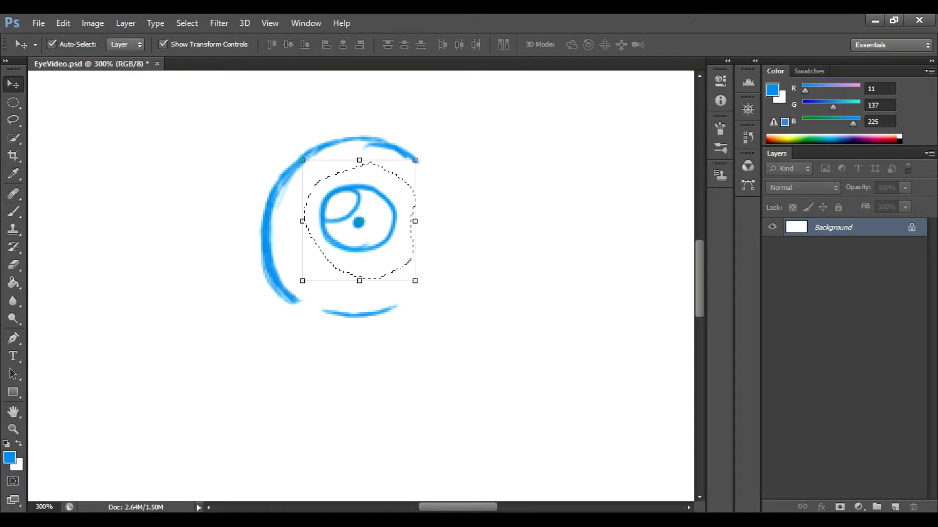
mouse_move(415, 279)
left_mouse_down()
mouse_move(430, 285)
mouse_move(422, 301)
left_mouse_up()
left_click_drag(362, 233, 346, 237)
left_click_drag(337, 233, 345, 237)
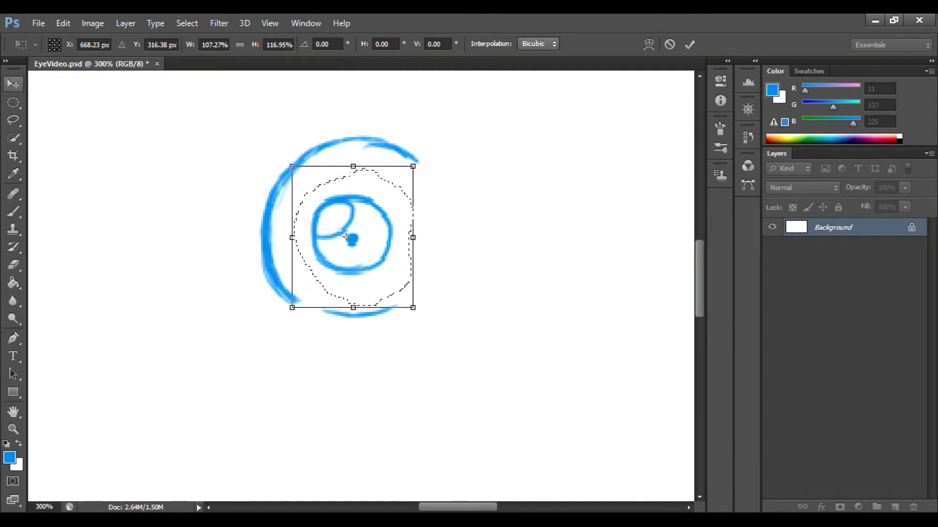
key("l")
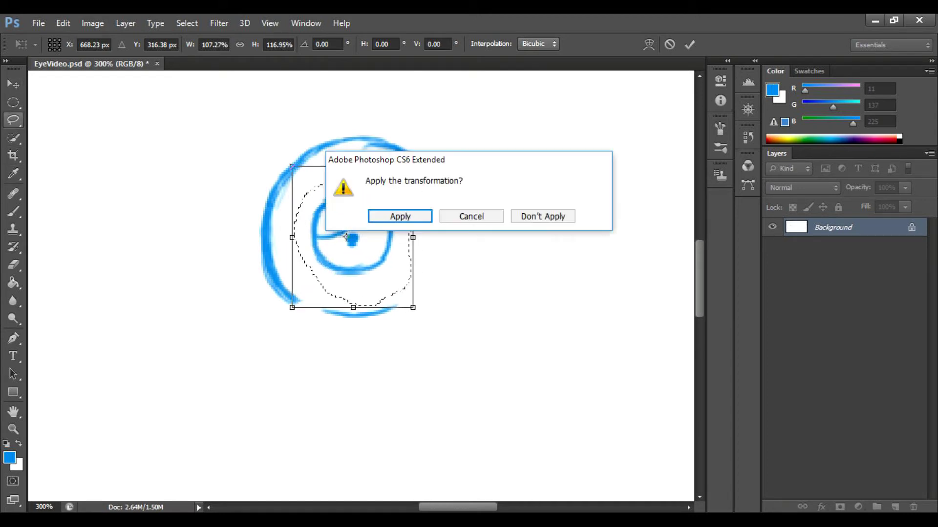
key("Return")
key("ctrl+d")
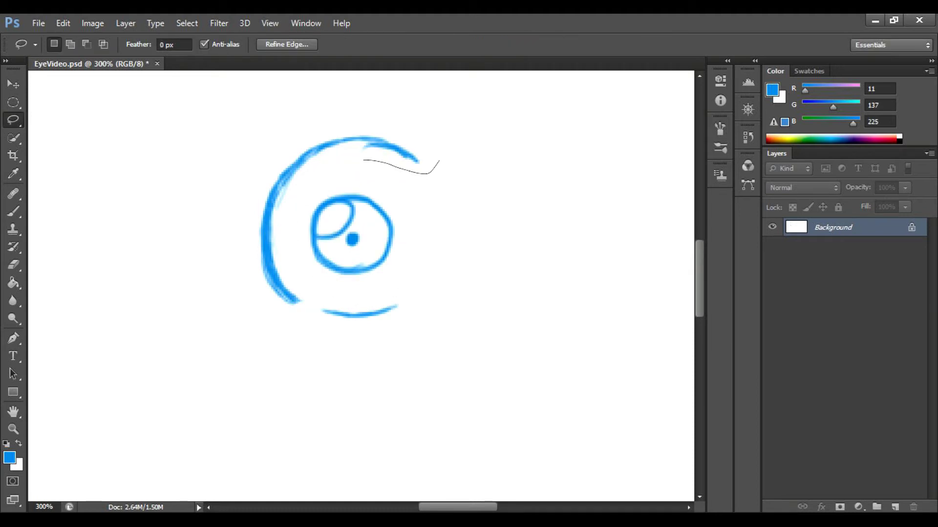
Lasso the round eye's upper lid arc, scale it to 87.00% width and 93.81% height closer around the iris, and deselect
mouse_move(308, 291)
left_mouse_down()
mouse_move(270, 317)
mouse_move(350, 123)
mouse_move(432, 169)
left_mouse_up()
key("v")
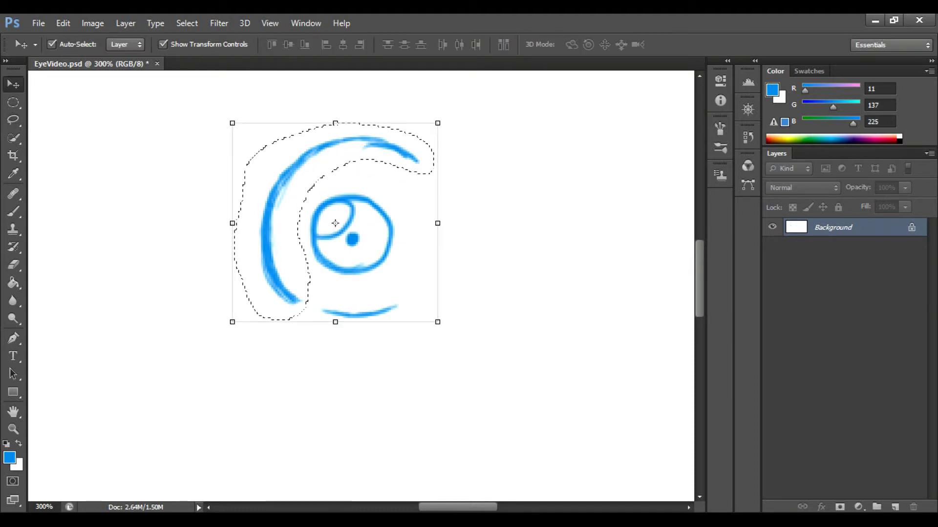
left_click_drag(438, 123, 410, 136)
mouse_move(320, 229)
left_mouse_down()
mouse_move(347, 233)
mouse_move(334, 229)
left_mouse_up()
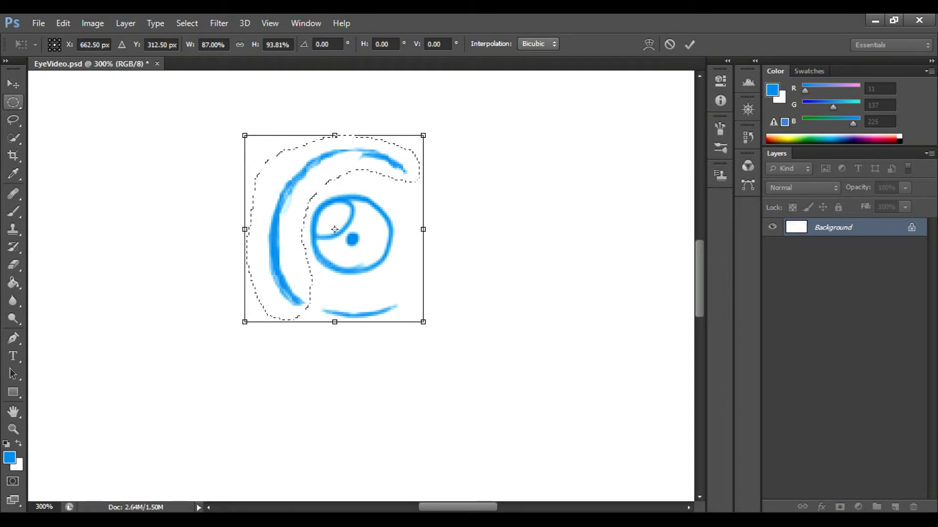
left_click(13, 212)
key("Return")
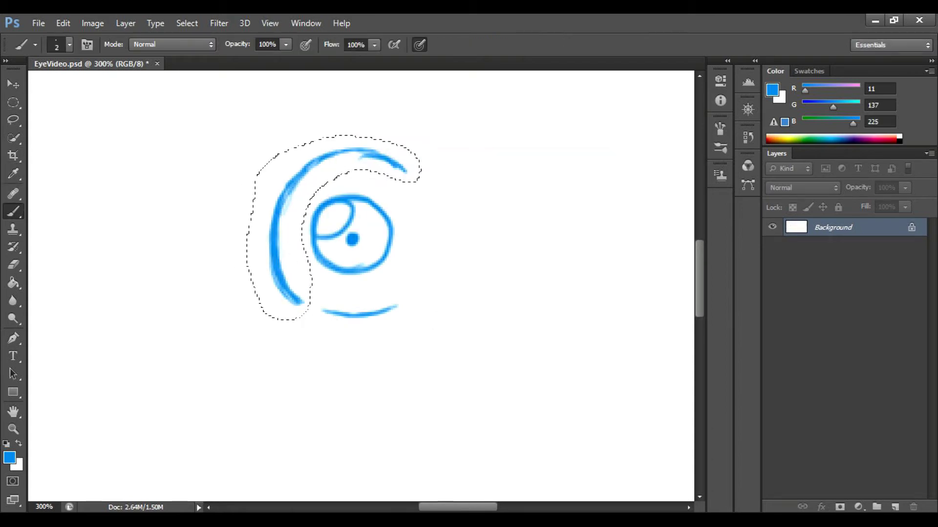
key("ctrl+d")
Draw a thin arched eyebrow above the round eye, with a short downward hook at its outer end
scroll(361, 234, "up", 2)
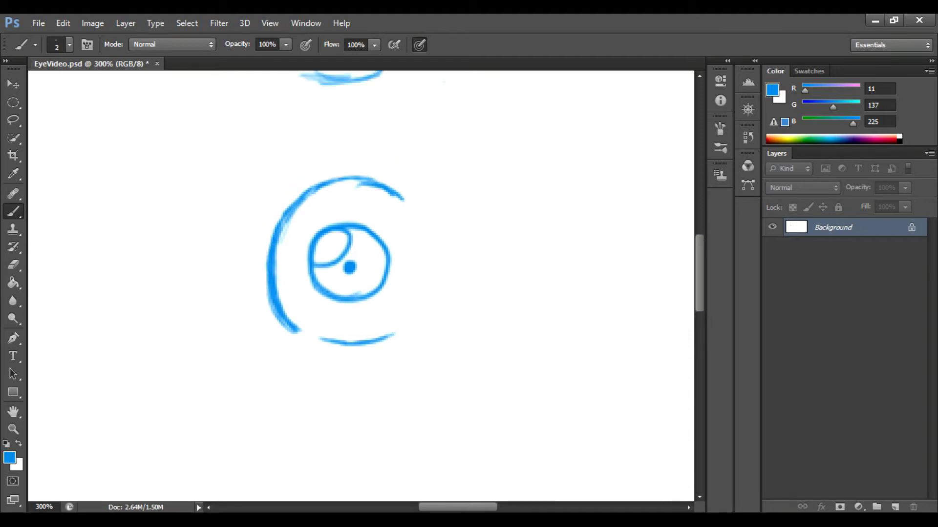
mouse_move(401, 166)
left_mouse_down()
mouse_move(343, 132)
mouse_move(272, 142)
mouse_move(350, 136)
mouse_move(401, 167)
mouse_move(356, 141)
mouse_move(273, 135)
mouse_move(268, 143)
left_mouse_up()
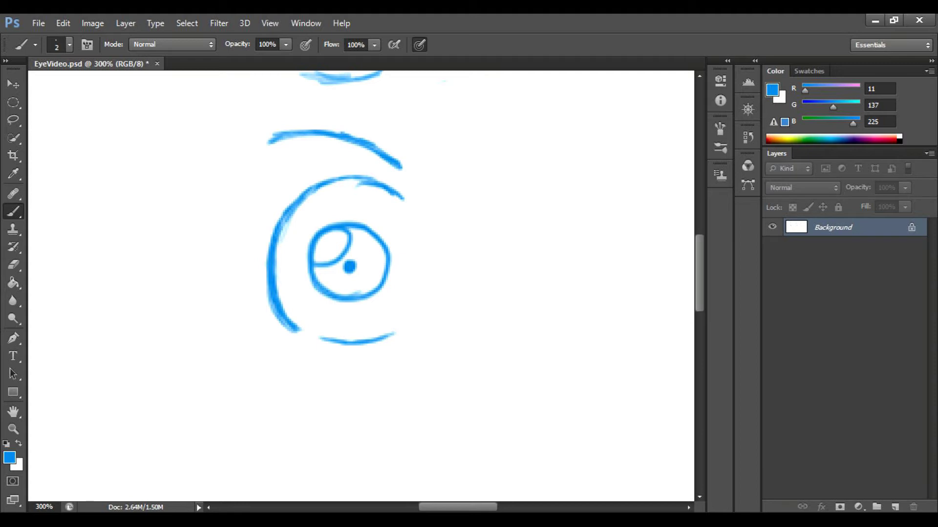
mouse_move(276, 141)
left_mouse_down()
mouse_move(259, 153)
mouse_move(281, 139)
left_mouse_up()
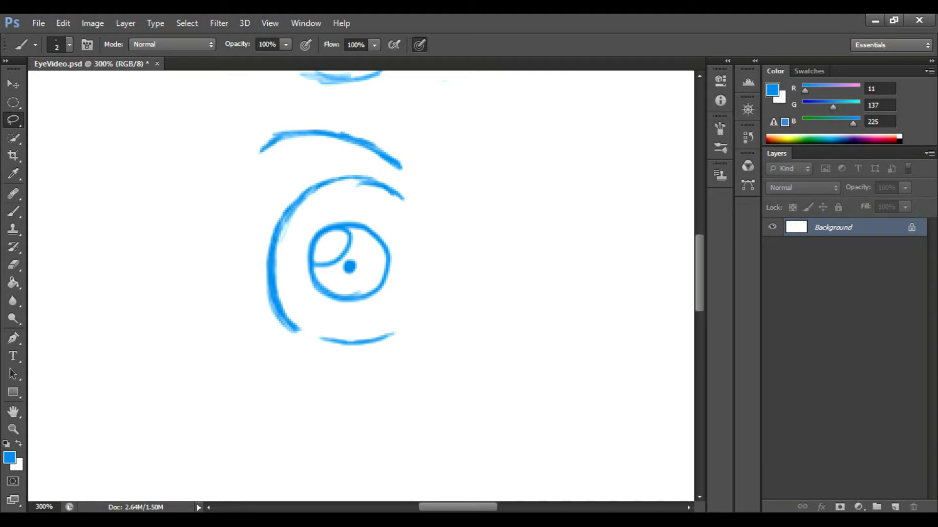
Lasso the round eye's eyebrow, shift it slightly inward and down so it sits over the lid, and deselect
key("l")
mouse_move(343, 159)
left_mouse_down()
mouse_move(415, 184)
mouse_move(266, 112)
mouse_move(312, 168)
left_mouse_up()
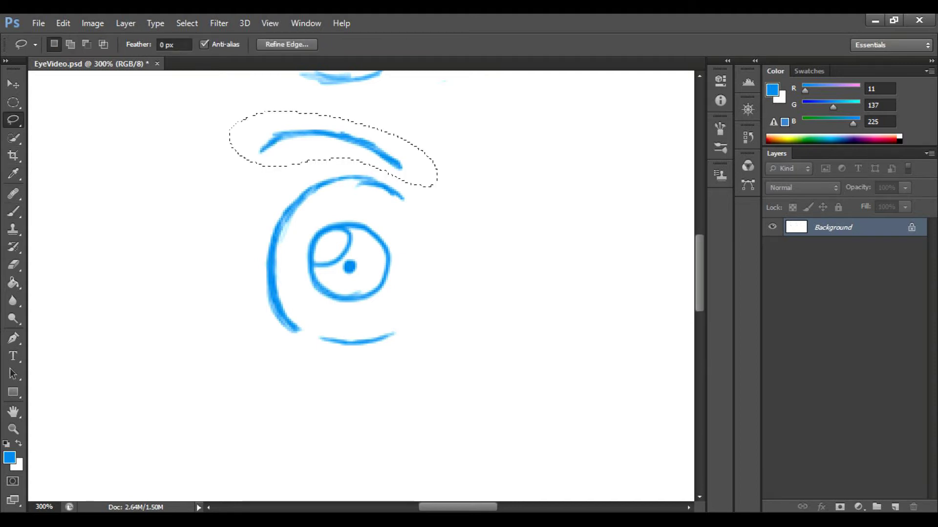
key("v")
mouse_move(324, 135)
left_mouse_down()
mouse_move(374, 146)
mouse_move(335, 139)
left_mouse_up()
key("ctrl+d")
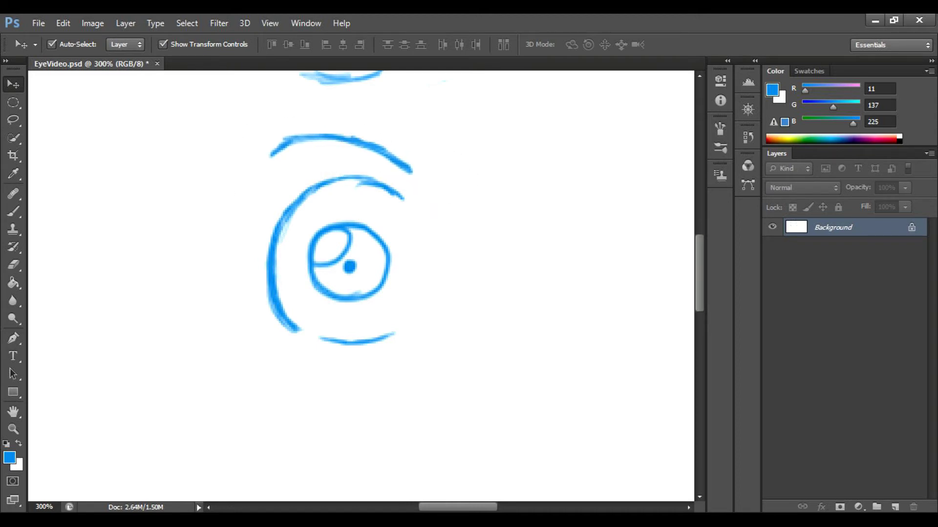
key("ctrl+minus")
key("ctrl+minus")
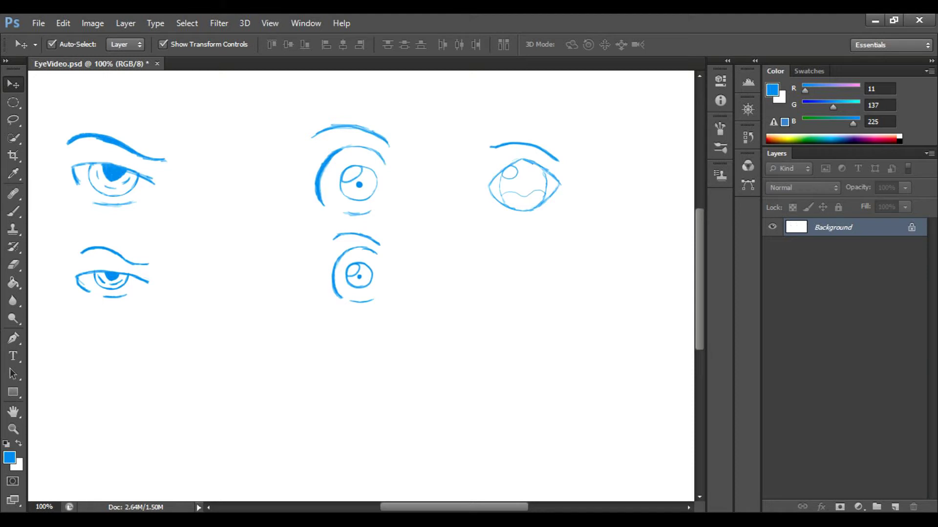
key("ctrl+plus")
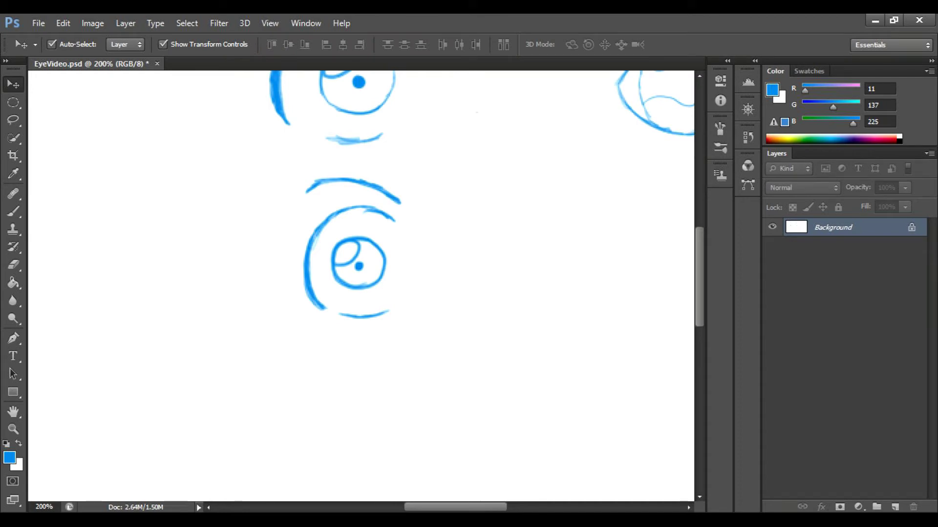
mouse_move(519, 217)
left_mouse_down()
mouse_move(185, 365)
mouse_move(144, 360)
mouse_move(128, 345)
left_mouse_up()
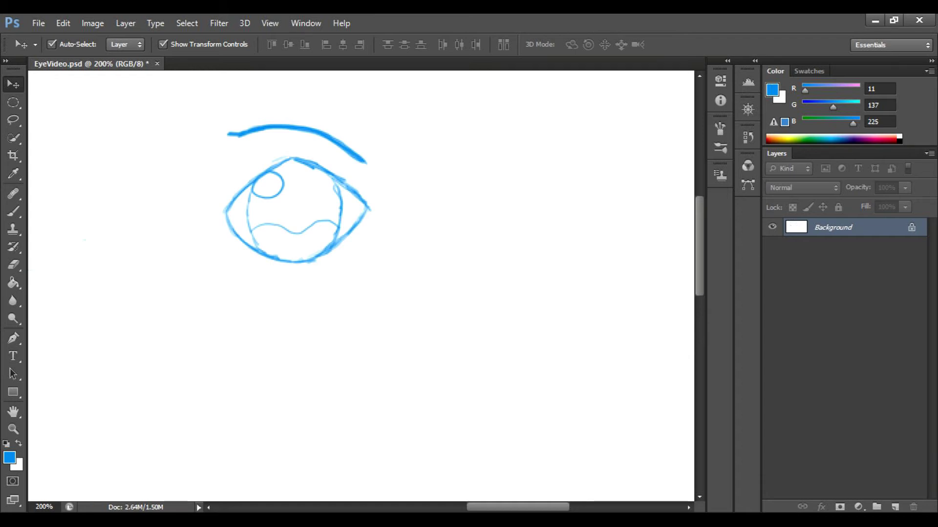
key("b")
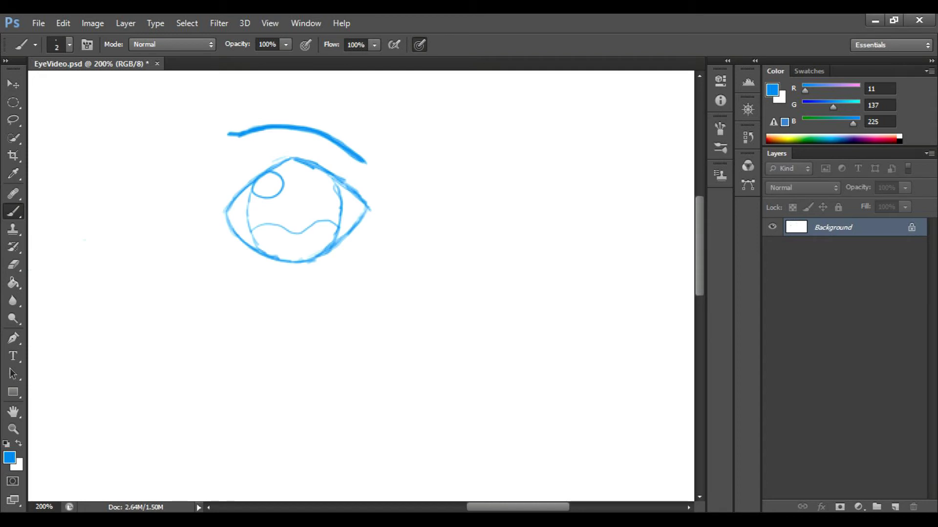
left_click(272, 187)
key("ctrl+z")
left_click(309, 202)
key("ctrl+z")
left_click(288, 248)
key("ctrl+z")
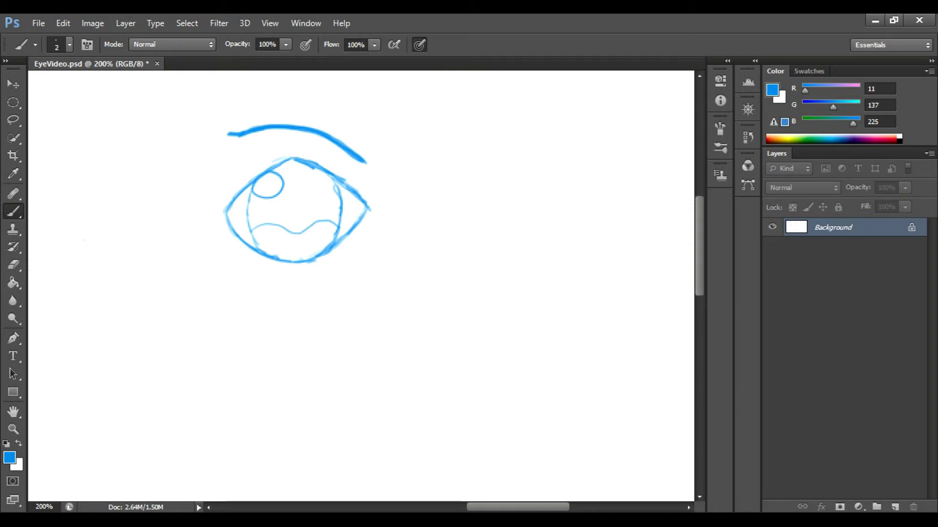
left_click(288, 248)
key("ctrl+z")
Below the diamond-shaped eye, sketch a new eye's upper lid as a peaked arch sloping down to both corners
key("ctrl+minus")
key("ctrl+minus")
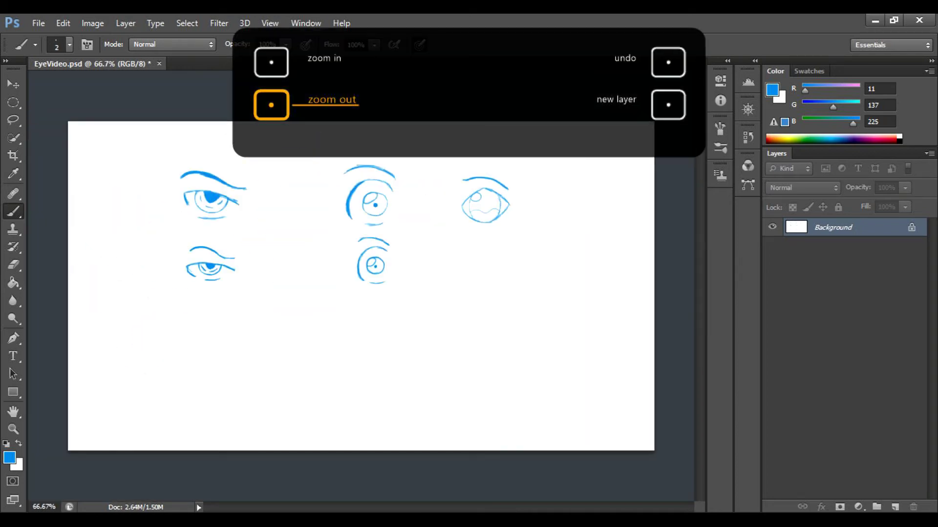
key("ctrl+plus")
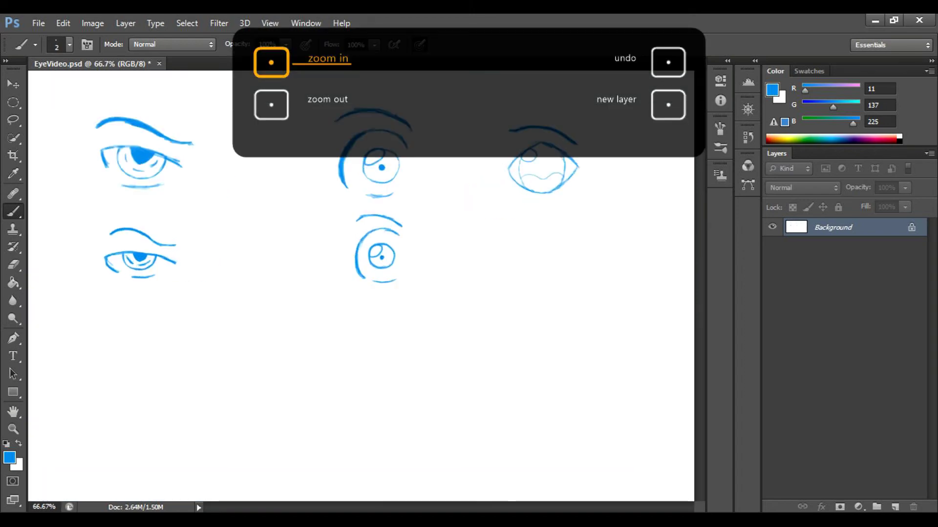
key("ctrl+plus")
key("ctrl+plus")
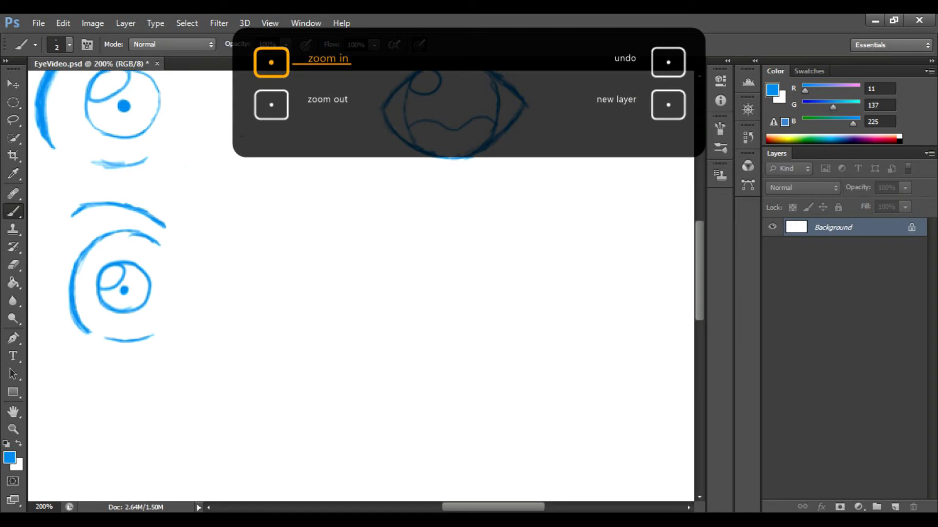
left_click_drag(362, 286, 223, 188)
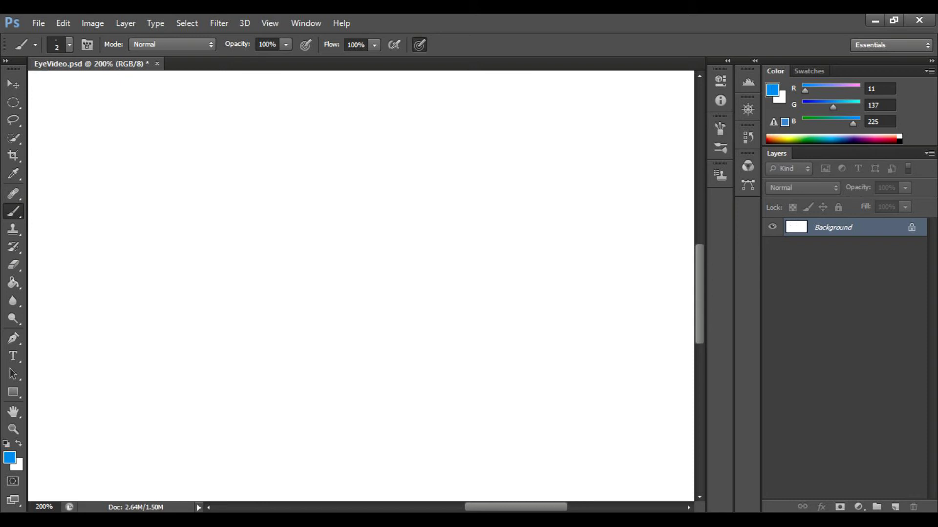
left_click_drag(306, 101, 239, 161)
mouse_move(272, 125)
left_mouse_down()
mouse_move(309, 101)
mouse_move(340, 111)
left_mouse_up()
mouse_move(310, 101)
left_mouse_down()
mouse_move(339, 111)
mouse_move(379, 154)
left_mouse_up()
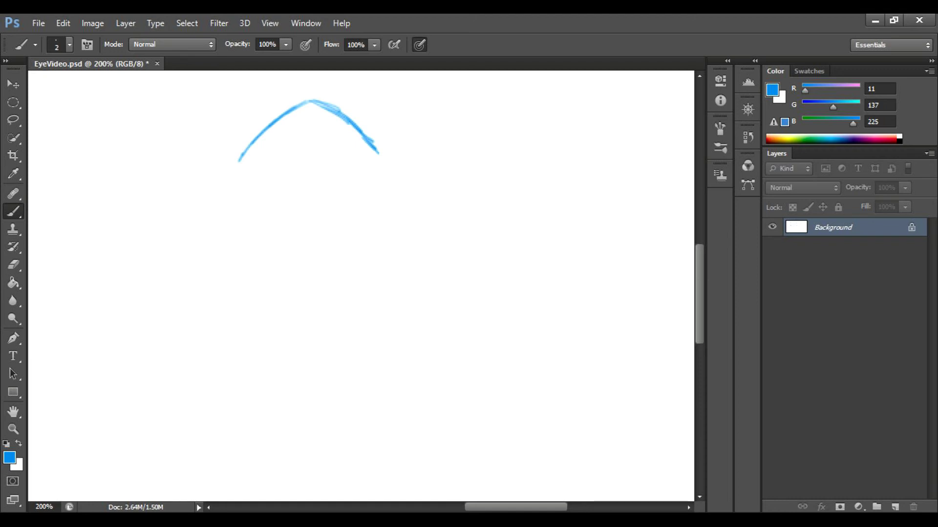
Sketch the lower lid with overlapping curved strokes from both corners to a low center point, closing the diamond-shaped outline
left_click_drag(238, 161, 268, 197)
mouse_move(240, 163)
left_mouse_down()
mouse_move(260, 189)
mouse_move(296, 212)
left_mouse_up()
left_click_drag(378, 153, 359, 182)
left_click_drag(377, 157, 320, 216)
left_click_drag(359, 192, 329, 209)
left_click_drag(283, 207, 307, 216)
mouse_move(287, 204)
left_mouse_down()
mouse_move(324, 219)
mouse_move(373, 180)
left_mouse_up()
mouse_move(332, 207)
left_mouse_down()
mouse_move(384, 158)
mouse_move(320, 107)
mouse_move(239, 152)
mouse_move(268, 194)
left_mouse_up()
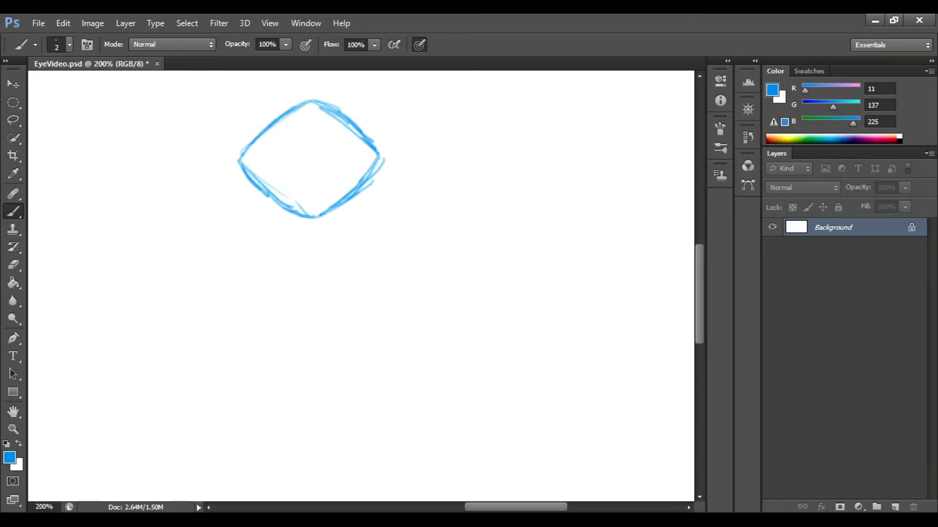
Remove the rough overlapping strokes from one slope of the new diamond eye's upper lid
key("ctrl+alt+z")
key("ctrl+alt+z")
key("ctrl+alt+z")
key("ctrl+alt+z")
key("ctrl+alt+z")
key("ctrl+alt+z")
key("ctrl+alt+z")
key("ctrl+alt+z")
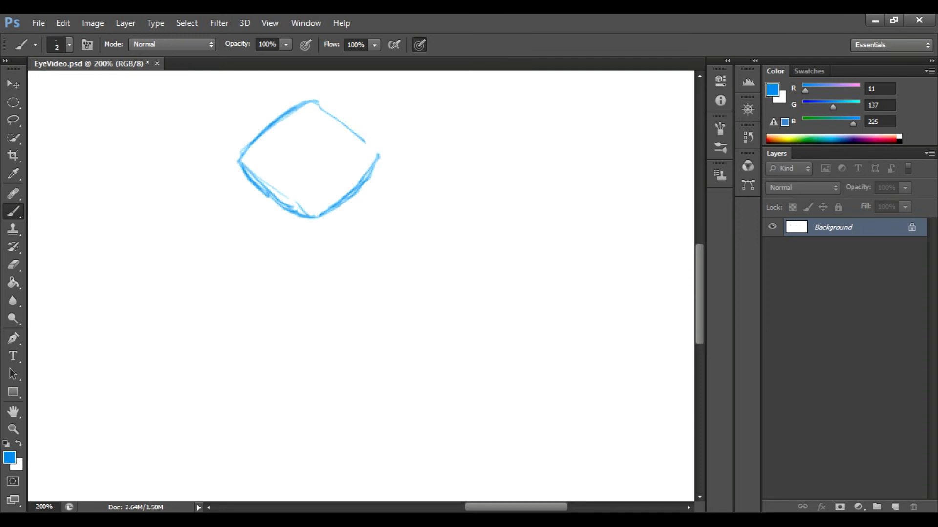
Redraw the cleared upper lid slope as a cleaner line running from the peak down to the eye corner
left_click_drag(323, 108, 346, 127)
left_click_drag(325, 112, 380, 154)
left_click_drag(370, 143, 379, 157)
key("ctrl+shift+z")
key("ctrl+shift+z")
key("ctrl+shift+z")
key("ctrl+shift+z")
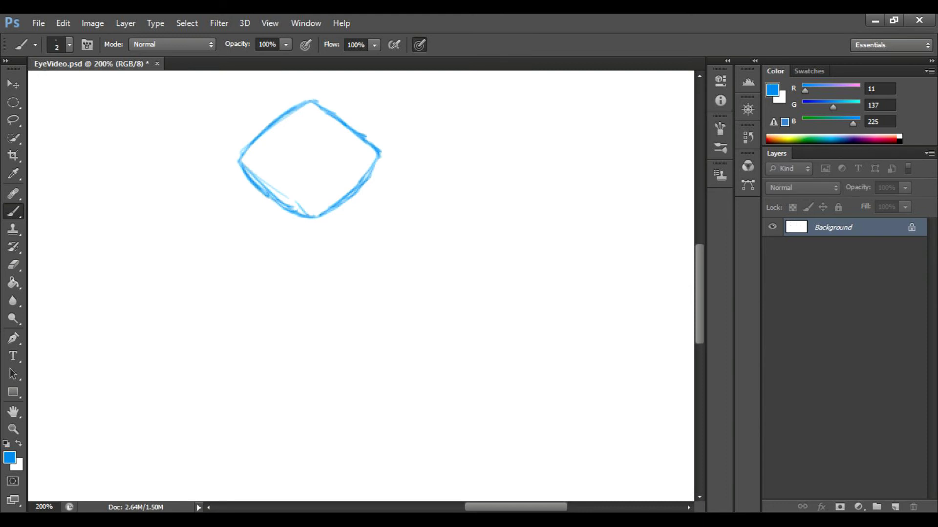
Draw a large iris inside the new diamond eye with curved sides that meet the upper and lower lids
left_click_drag(310, 159, 293, 167)
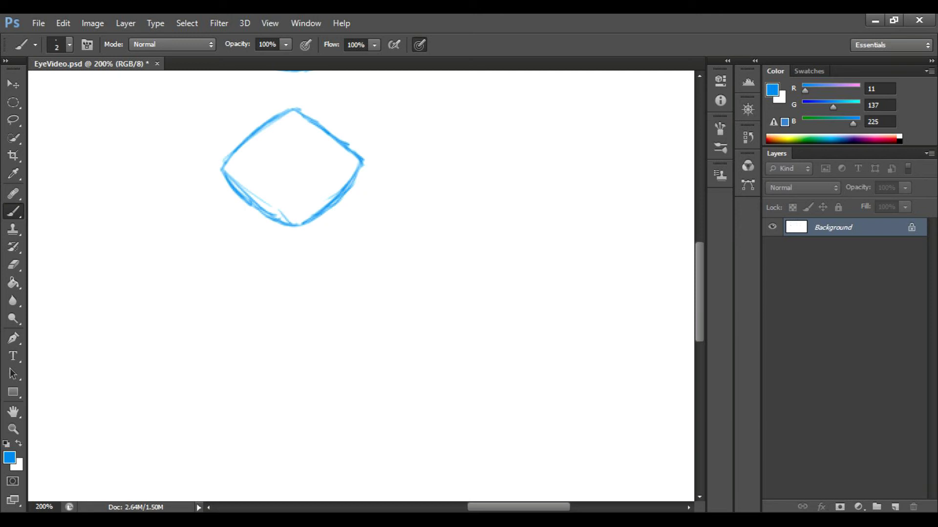
left_click_drag(244, 146, 241, 188)
mouse_move(343, 148)
left_mouse_down()
mouse_move(322, 205)
mouse_move(306, 220)
left_mouse_up()
mouse_move(277, 120)
left_mouse_down()
mouse_move(306, 119)
mouse_move(284, 116)
left_mouse_up()
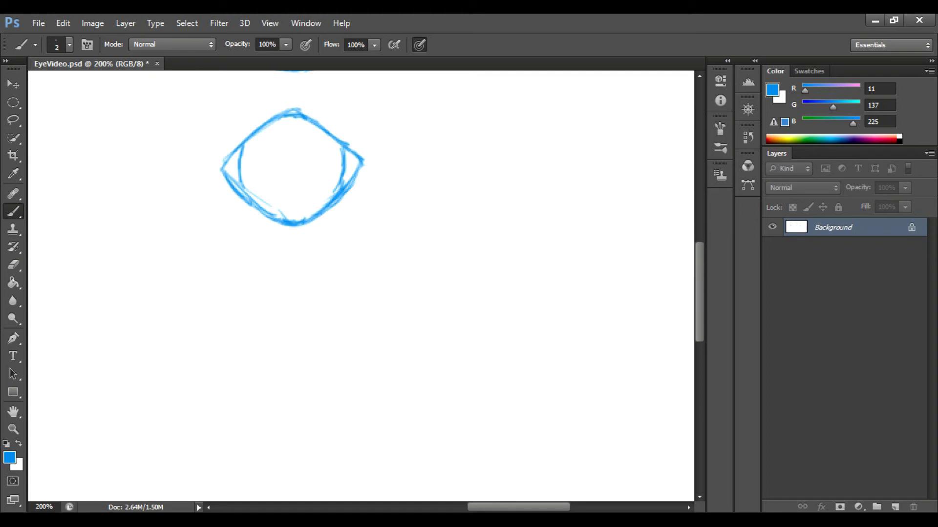
Draw a gently sloping eyebrow above the new diamond eye, thickened toward its lower end
scroll(361, 286, "up", 1)
left_click_drag(350, 131, 229, 109)
mouse_move(297, 111)
left_mouse_down()
mouse_move(344, 132)
mouse_move(251, 106)
mouse_move(342, 131)
mouse_move(311, 117)
mouse_move(322, 82)
left_mouse_up()
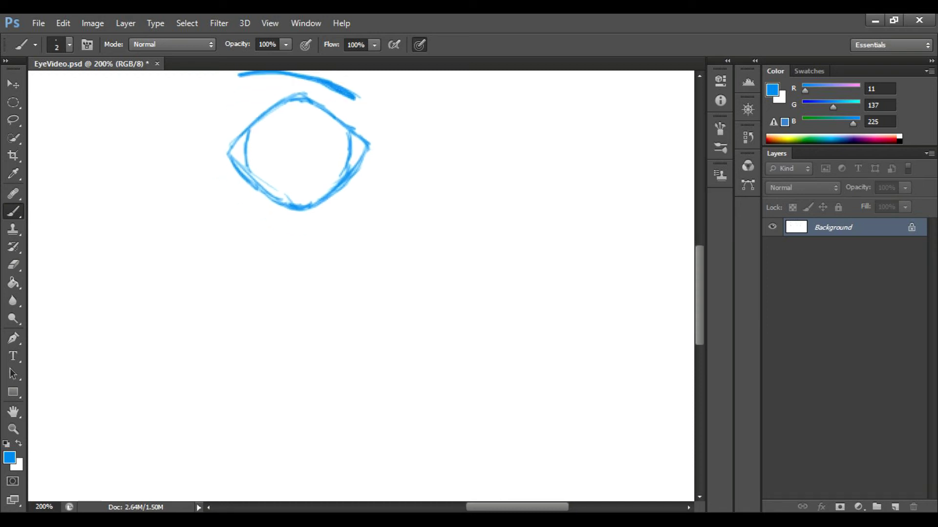
Add a round highlight along the iris's upper edge and a wavy line across its lower part
mouse_move(249, 141)
left_mouse_down()
mouse_move(285, 143)
mouse_move(267, 115)
mouse_move(249, 128)
mouse_move(280, 148)
mouse_move(275, 117)
mouse_move(257, 121)
mouse_move(263, 171)
mouse_move(344, 170)
mouse_move(253, 176)
left_mouse_up()
mouse_move(299, 156)
left_mouse_down()
mouse_move(282, 202)
mouse_move(307, 163)
left_mouse_up()
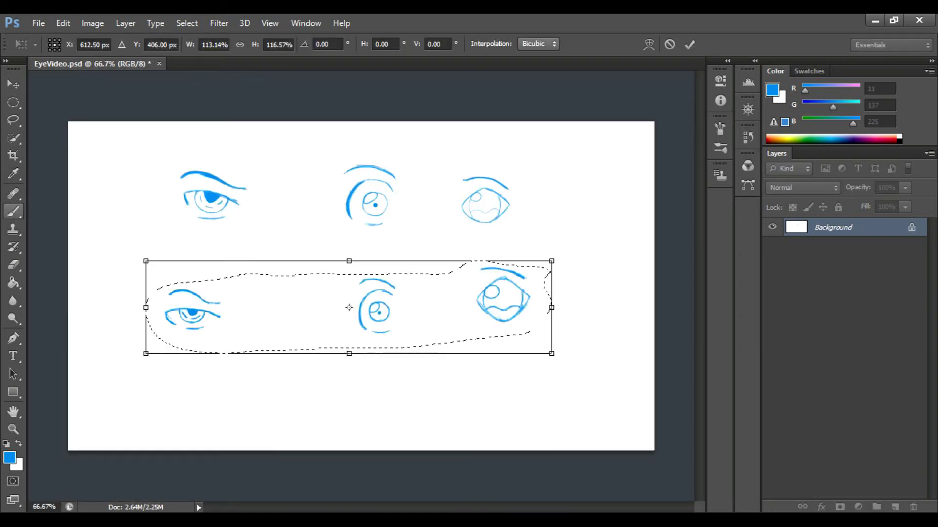
Apply the transform that enlarges the lassoed second row of eyes to 116.57% height and places it below the first row
key("b")
key("Return")
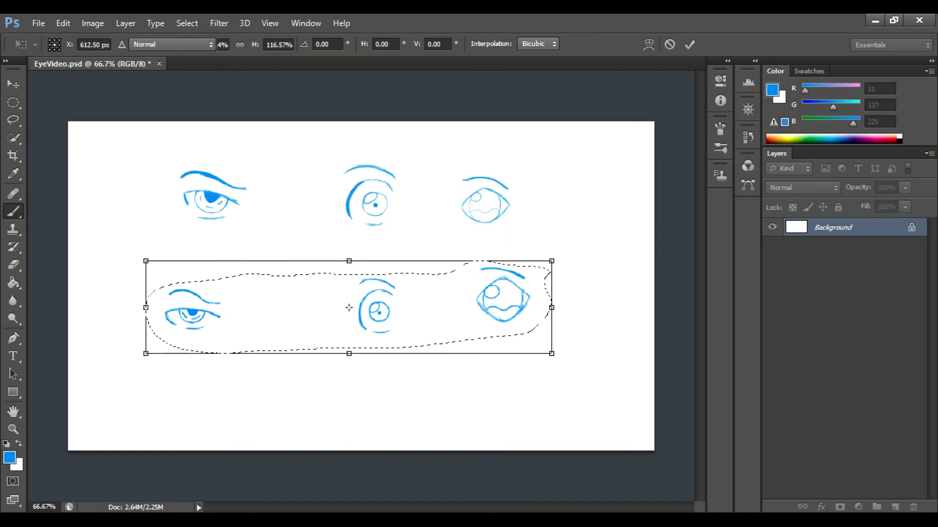